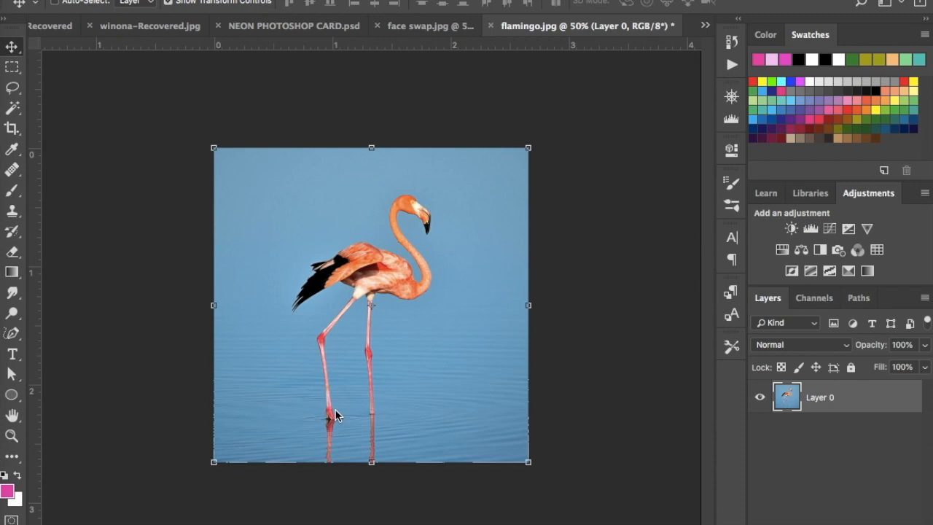
# Step: Start a Pen tool path at the foot of the flamingo's bent leg and trace up through the knee to the thigh
pyautogui.click(12, 333)
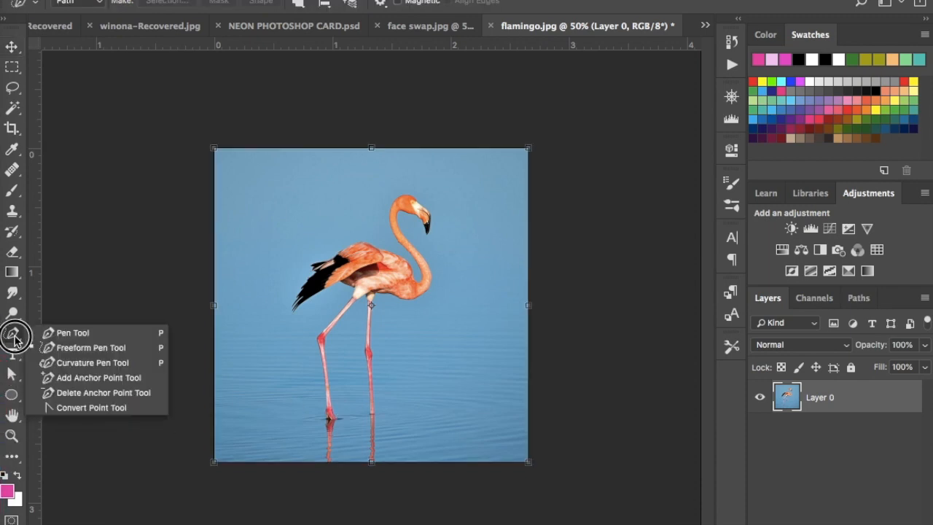
pyautogui.click(75, 333)
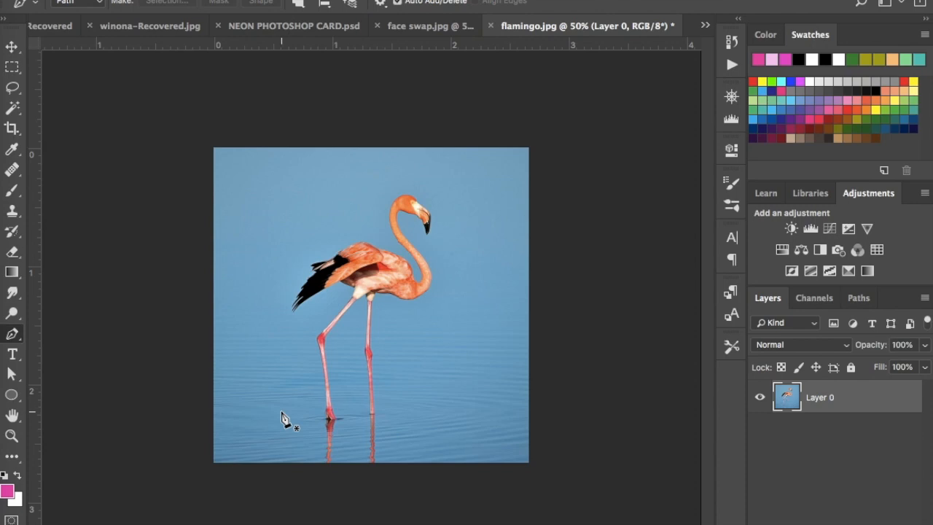
pyautogui.hotkey('ctrl', '+')
pyautogui.hotkey('ctrl', '+')
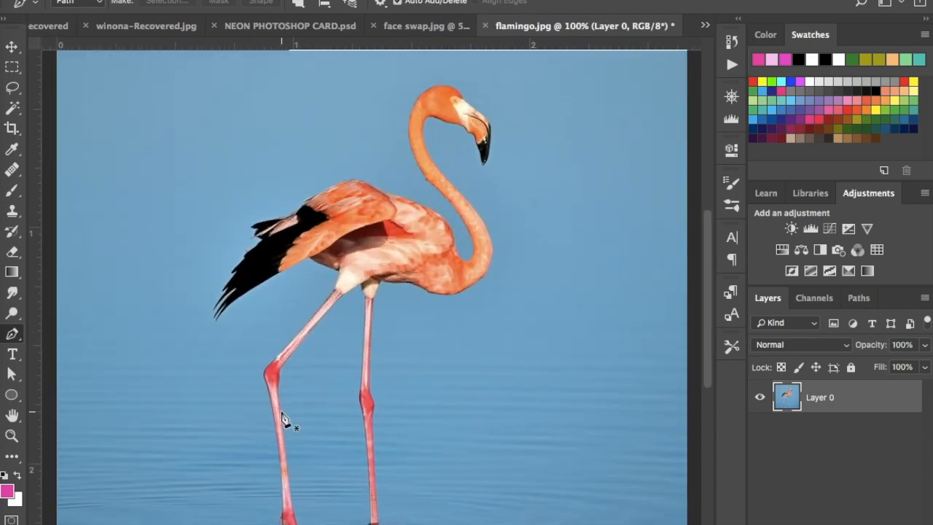
pyautogui.hotkey('ctrl', '-')
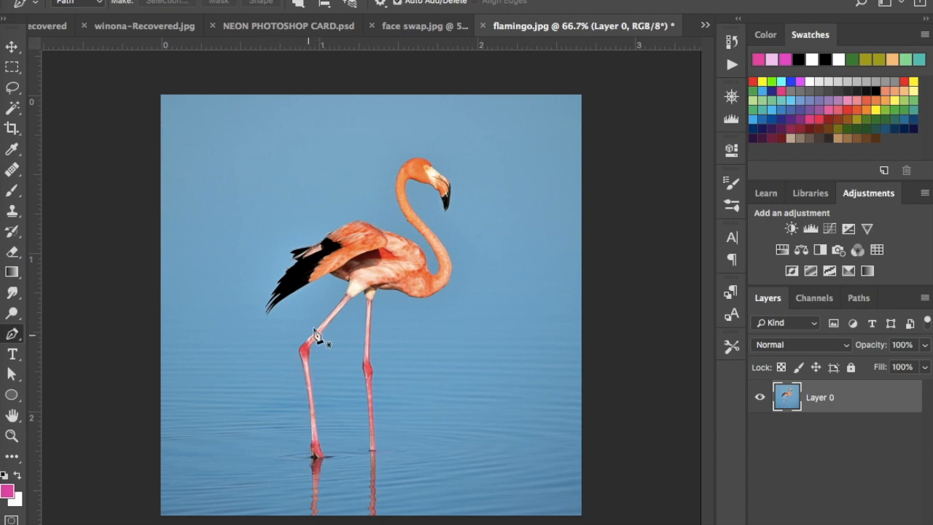
pyautogui.click(318, 459)
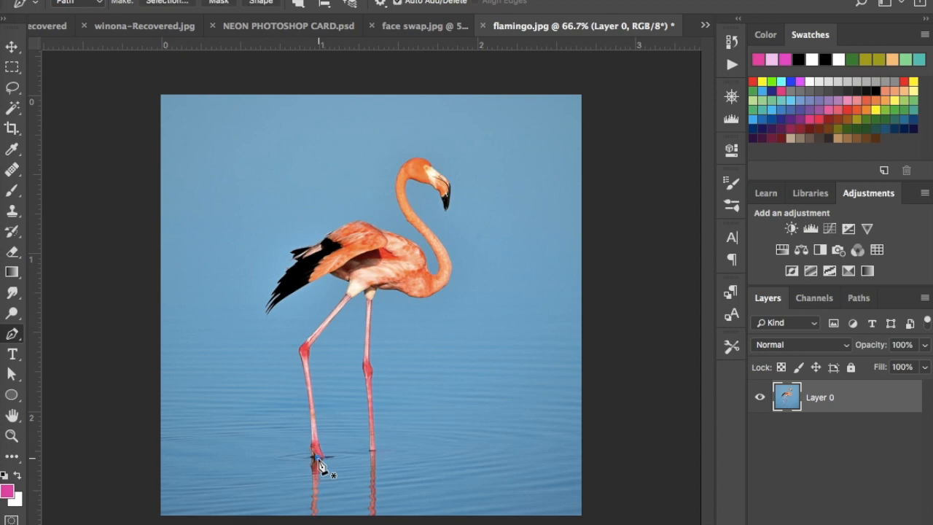
pyautogui.click(302, 350)
pyautogui.click(347, 295)
# Step: Continue the path from the thigh along the rear belly and the wing's lower edge to the tip of the tail feathers
pyautogui.hotkey('ctrl', '+')
pyautogui.hotkey('ctrl', '+')
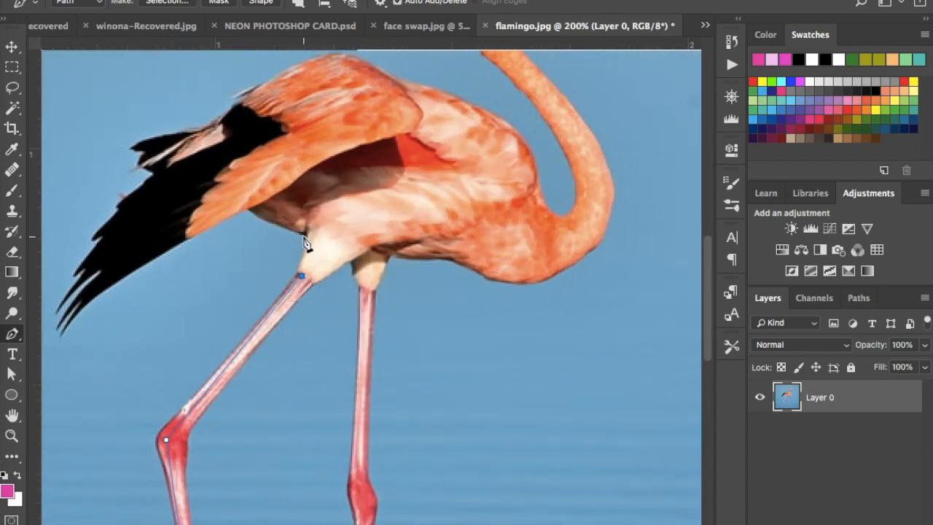
pyautogui.moveTo(305, 234)
pyautogui.mouseDown()
pyautogui.moveTo(291, 217)
pyautogui.moveTo(306, 217)
pyautogui.moveTo(287, 217)
pyautogui.moveTo(273, 234)
pyautogui.moveTo(309, 214)
pyautogui.moveTo(298, 219)
pyautogui.mouseUp()
pyautogui.click(305, 236)
pyautogui.moveTo(245, 211); pyautogui.dragTo(230, 197)
pyautogui.click(247, 213)
pyautogui.moveTo(62, 338); pyautogui.dragTo(60, 382)
pyautogui.click(63, 338)
# Step: Trace the path up the tail's upper edge and over the wing to the highest point of the flamingo's back
pyautogui.moveTo(149, 175); pyautogui.dragTo(264, 73)
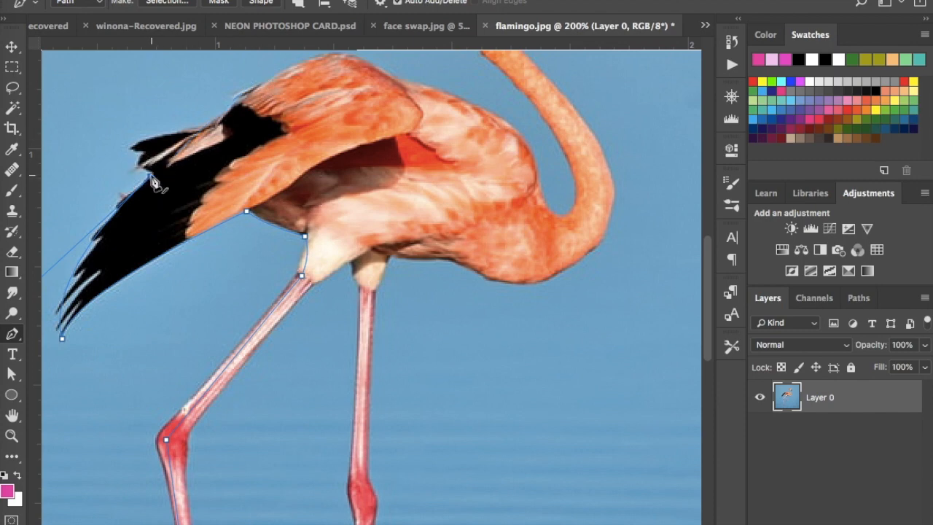
pyautogui.scroll(5, 205, 184)
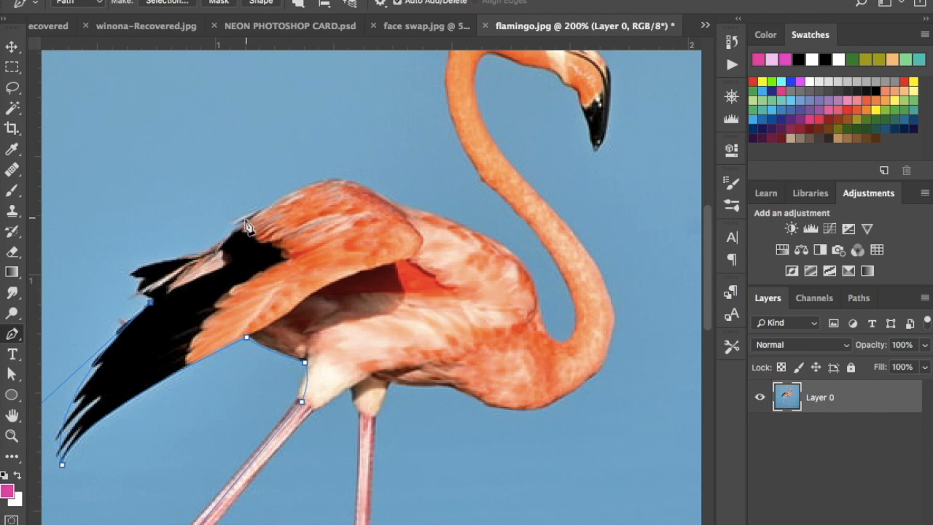
pyautogui.moveTo(236, 226); pyautogui.dragTo(247, 203)
pyautogui.click(236, 230)
pyautogui.moveTo(321, 181); pyautogui.dragTo(354, 175)
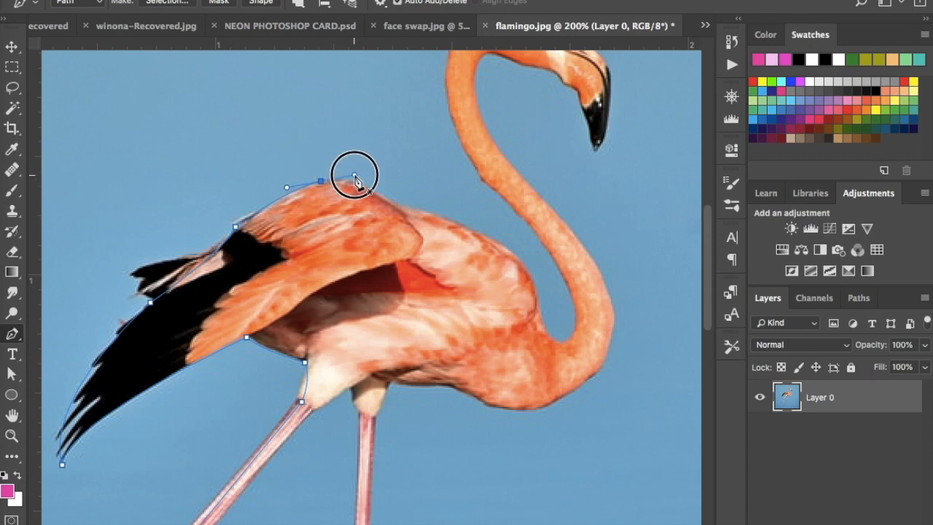
pyautogui.click(321, 183)
# Step: Extend the path from the top of the wing down the back to the crease where the body meets the neck
pyautogui.click(398, 208)
pyautogui.moveTo(399, 212); pyautogui.dragTo(439, 243)
pyautogui.keyDown('alt'); pyautogui.click(398, 209); pyautogui.keyUp('alt')
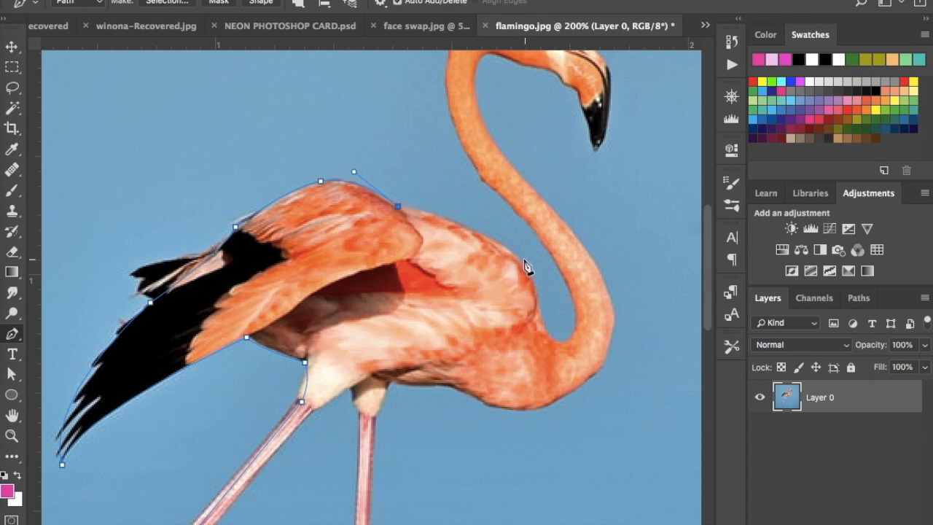
pyautogui.moveTo(521, 263); pyautogui.dragTo(562, 309)
pyautogui.moveTo(543, 322); pyautogui.dragTo(547, 368)
pyautogui.keyDown('alt'); pyautogui.click(542, 322); pyautogui.keyUp('alt')
# Step: Curve the path around the base of the neck and up the neck's back edge to mid-neck
pyautogui.moveTo(564, 341)
pyautogui.mouseDown()
pyautogui.moveTo(592, 341)
pyautogui.moveTo(581, 341)
pyautogui.mouseUp()
pyautogui.keyDown('alt'); pyautogui.click(565, 341); pyautogui.keyUp('alt')
pyautogui.moveTo(554, 258); pyautogui.dragTo(510, 193)
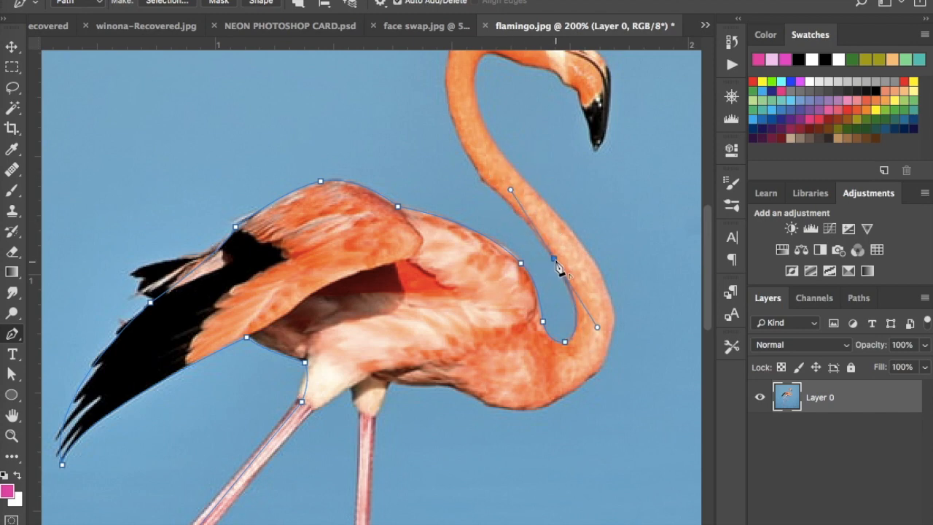
pyautogui.scroll(5, 553, 276)
pyautogui.moveTo(487, 368); pyautogui.dragTo(458, 342)
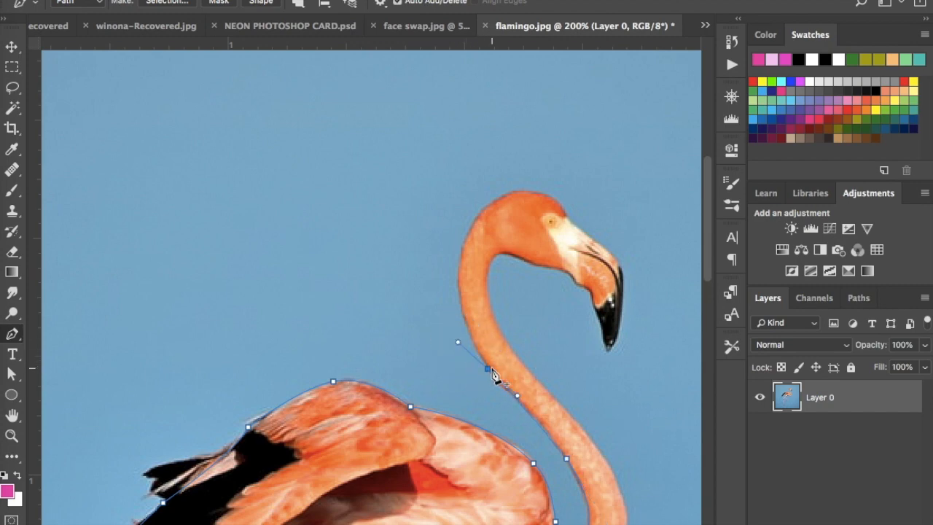
pyautogui.click(487, 368)
# Step: Trace the path over the back of the head and forehead and along the outer curve of the beak
pyautogui.moveTo(475, 217); pyautogui.dragTo(516, 142)
pyautogui.click(474, 218)
pyautogui.moveTo(566, 216); pyautogui.dragTo(602, 267)
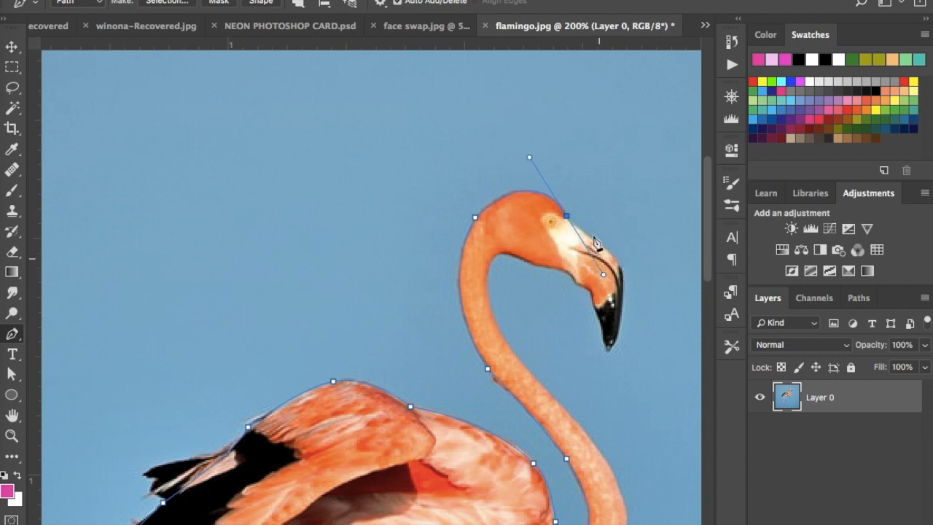
pyautogui.click(607, 250)
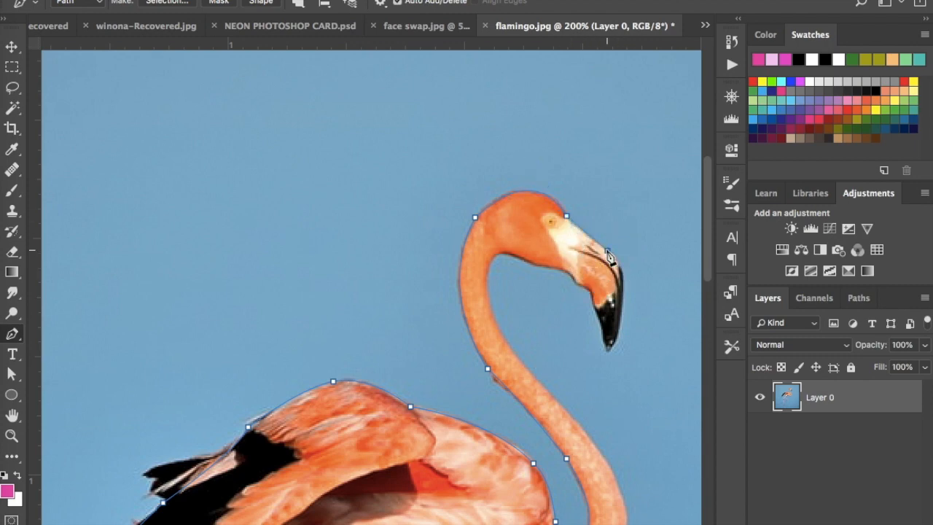
pyautogui.moveTo(621, 318); pyautogui.dragTo(612, 379)
pyautogui.keyDown('alt'); pyautogui.click(621, 315); pyautogui.keyUp('alt')
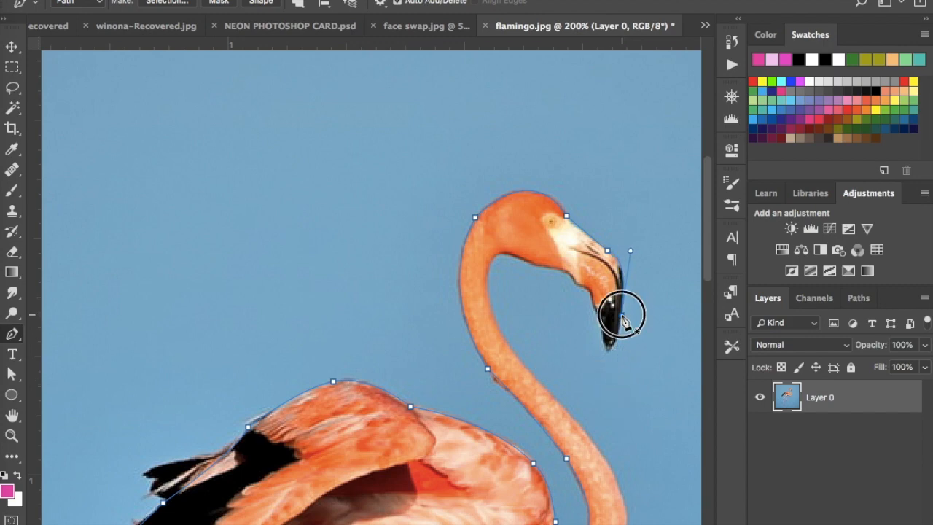
# Step: Carry the path around the black beak tip and up the beak's inner edge to its underside
pyautogui.click(606, 354)
pyautogui.moveTo(606, 354); pyautogui.dragTo(596, 357)
pyautogui.keyDown('alt'); pyautogui.click(606, 353); pyautogui.keyUp('alt')
pyautogui.moveTo(590, 308); pyautogui.dragTo(563, 282)
pyautogui.keyDown('alt'); pyautogui.click(599, 314); pyautogui.keyUp('alt')
pyautogui.click(593, 307)
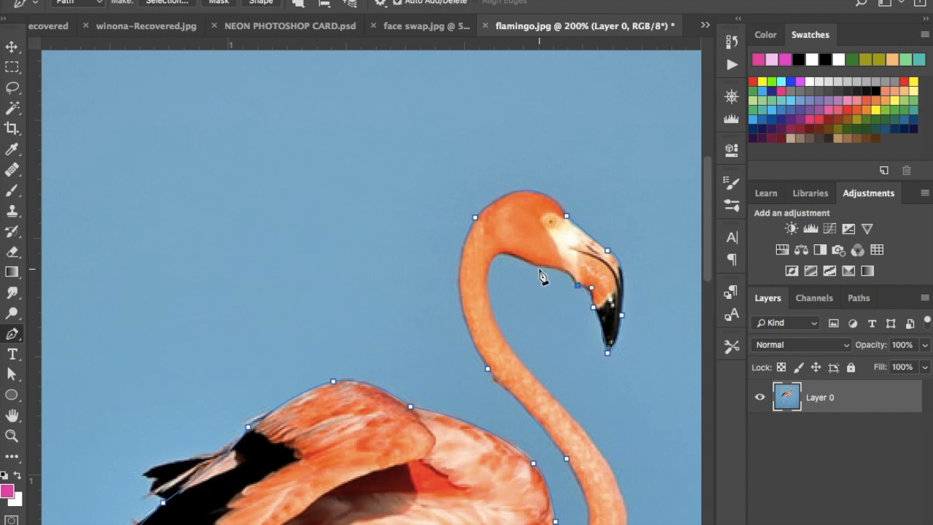
# Step: Trace the path under the flamingo's chin, around the throat and down the front edge of the neck
pyautogui.moveTo(537, 267); pyautogui.dragTo(507, 269)
pyautogui.click(490, 268)
pyautogui.moveTo(489, 268); pyautogui.dragTo(483, 292)
pyautogui.keyDown('alt'); pyautogui.click(491, 268); pyautogui.keyUp('alt')
pyautogui.moveTo(566, 411); pyautogui.dragTo(670, 506)
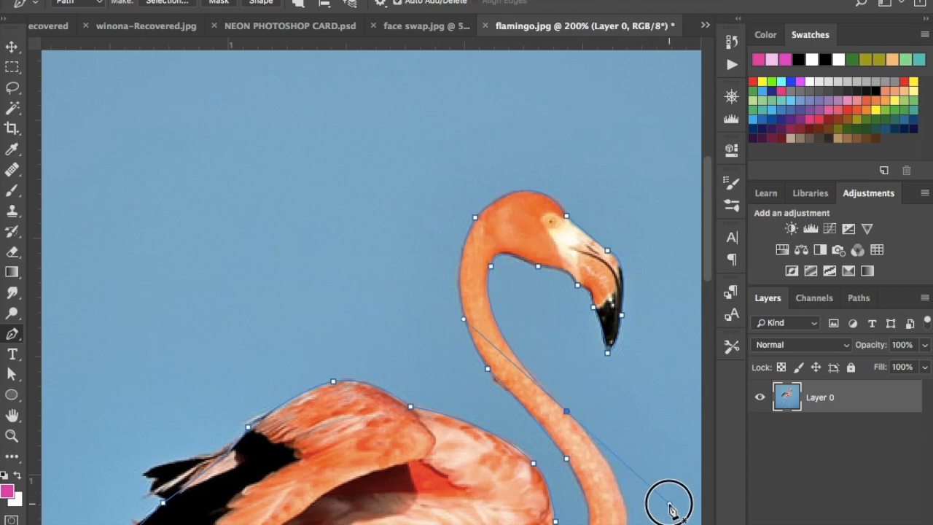
pyautogui.keyDown('alt'); pyautogui.click(566, 412); pyautogui.keyUp('alt')
# Step: Continue the path around the outer bend of the lower neck, under the chest and along the belly
pyautogui.scroll(-3, 641, 454)
pyautogui.scroll(-3, 641, 459)
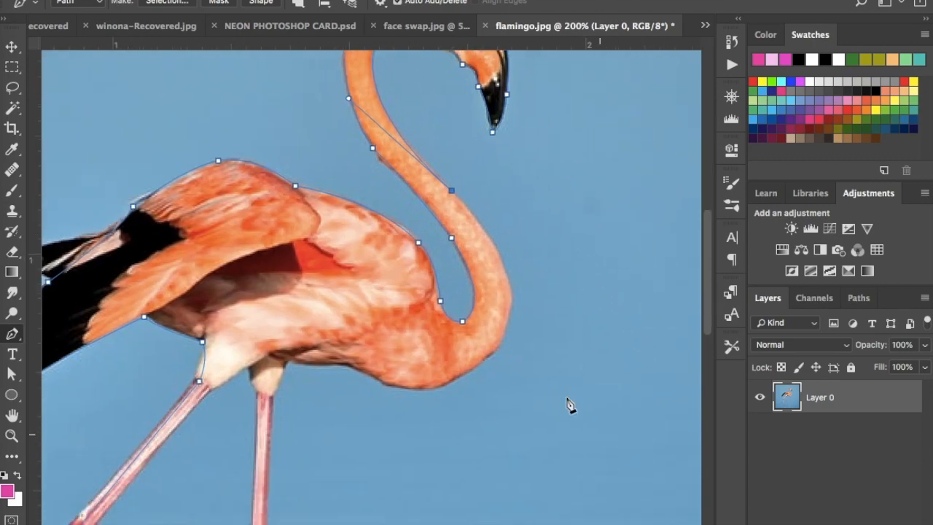
pyautogui.click(508, 326)
pyautogui.moveTo(508, 327); pyautogui.dragTo(493, 406)
pyautogui.keyDown('alt'); pyautogui.click(508, 325); pyautogui.keyUp('alt')
pyautogui.moveTo(416, 391); pyautogui.dragTo(343, 399)
pyautogui.keyDown('alt'); pyautogui.click(417, 391); pyautogui.keyUp('alt')
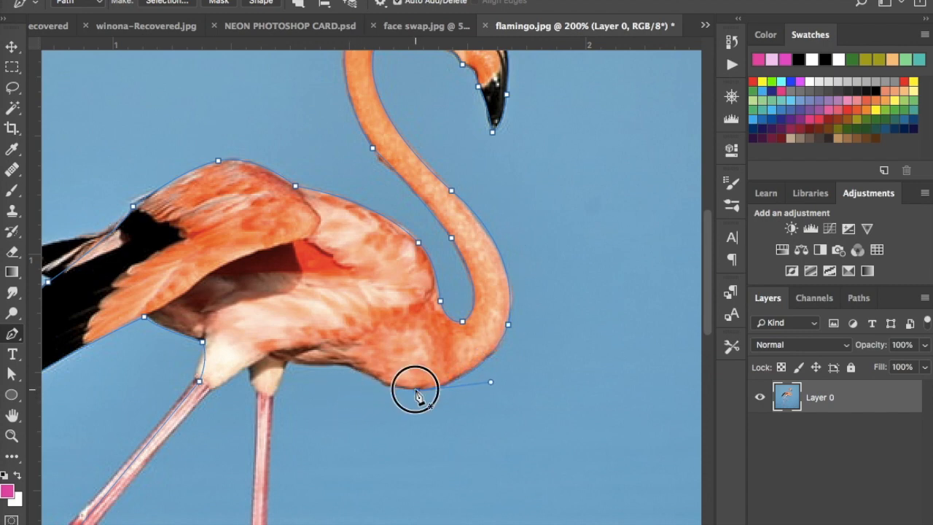
pyautogui.moveTo(374, 382); pyautogui.dragTo(275, 363)
pyautogui.keyDown('alt'); pyautogui.click(350, 366); pyautogui.keyUp('alt')
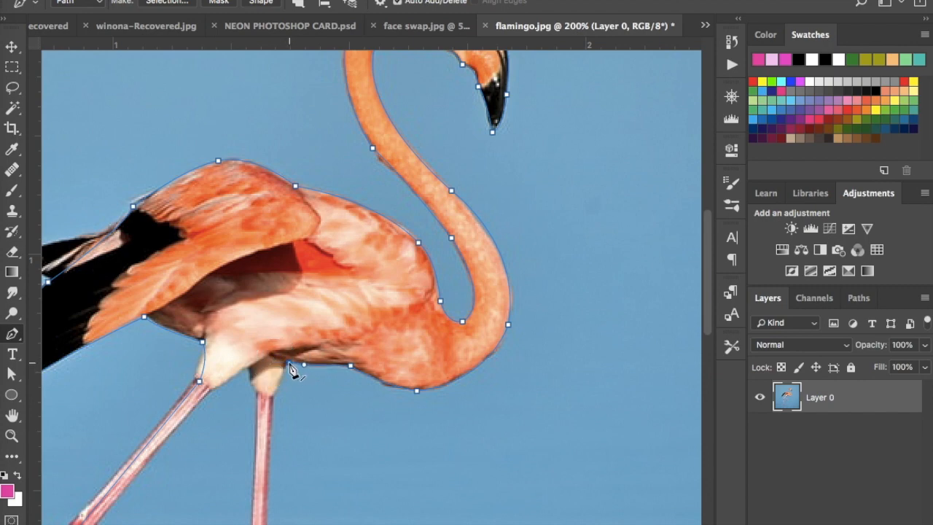
# Step: Finish the path down the flamingo's straight leg through the knee to the waterline
pyautogui.click(269, 399)
pyautogui.scroll(-5, 268, 406)
pyautogui.click(269, 435)
pyautogui.scroll(-8, 270, 435)
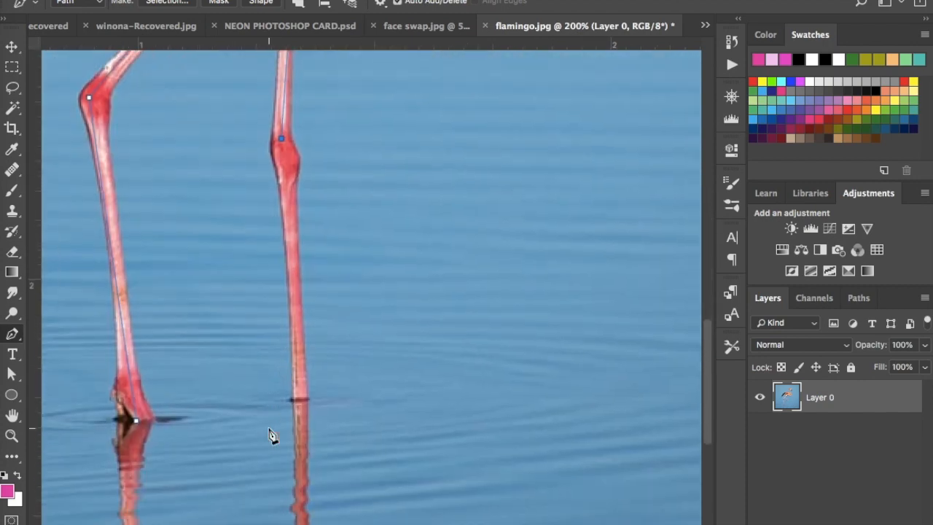
pyautogui.click(301, 397)
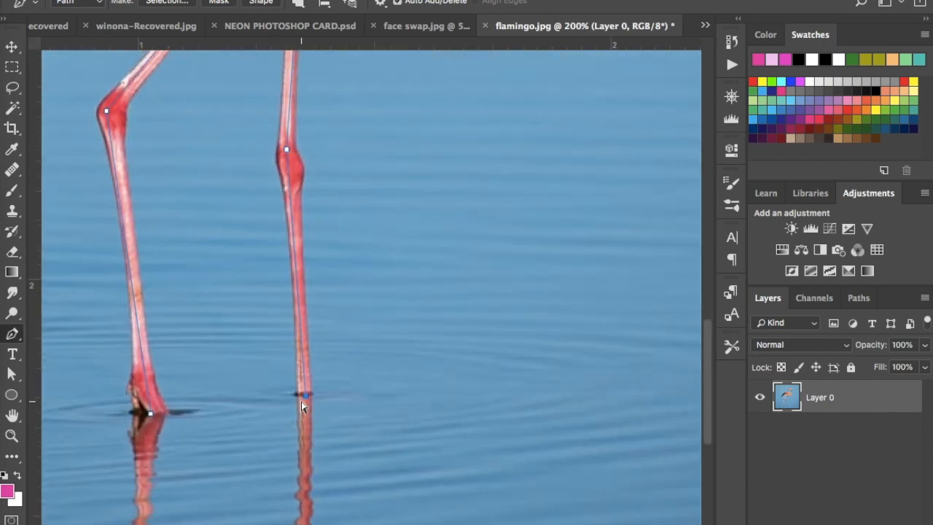
pyautogui.hotkey('ctrl', '-')
pyautogui.hotkey('ctrl', '-')
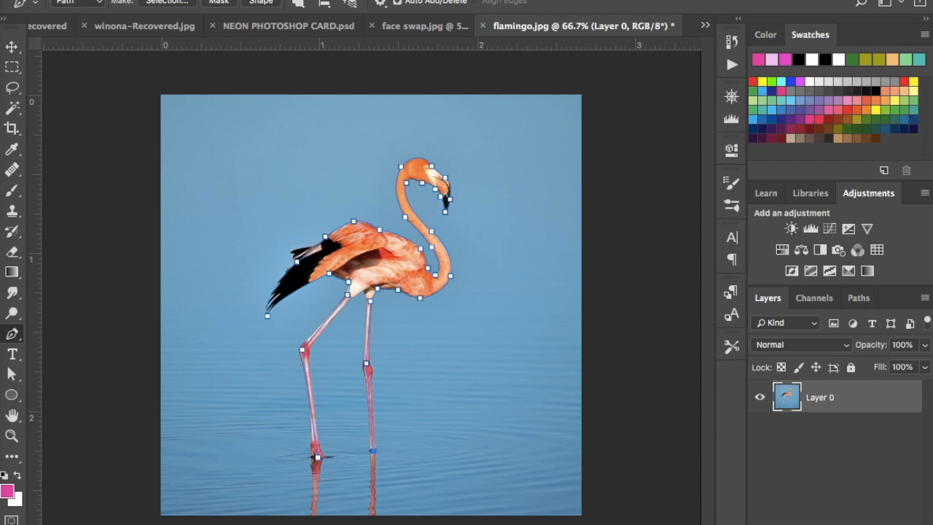
# Step: Add a new layer above the flamingo photo and open the foreground color picker
pyautogui.click(883, 523)
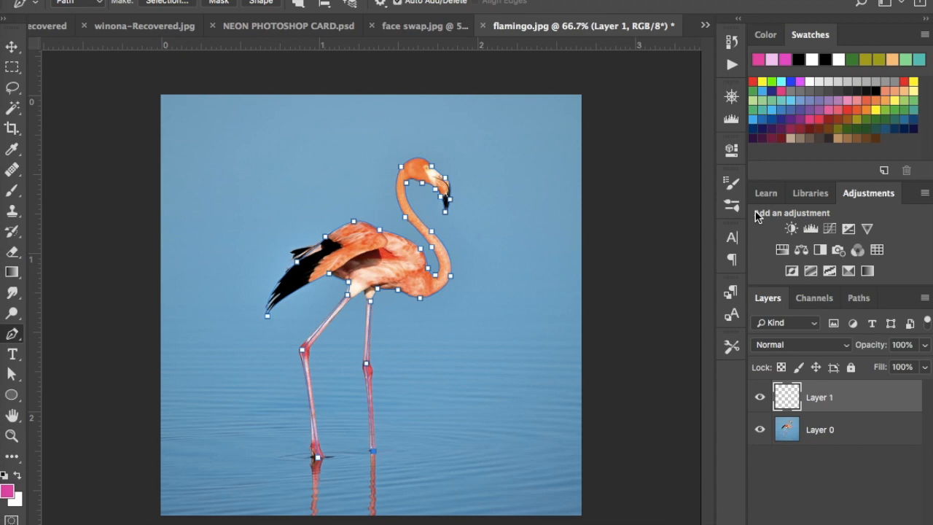
pyautogui.click(7, 494)
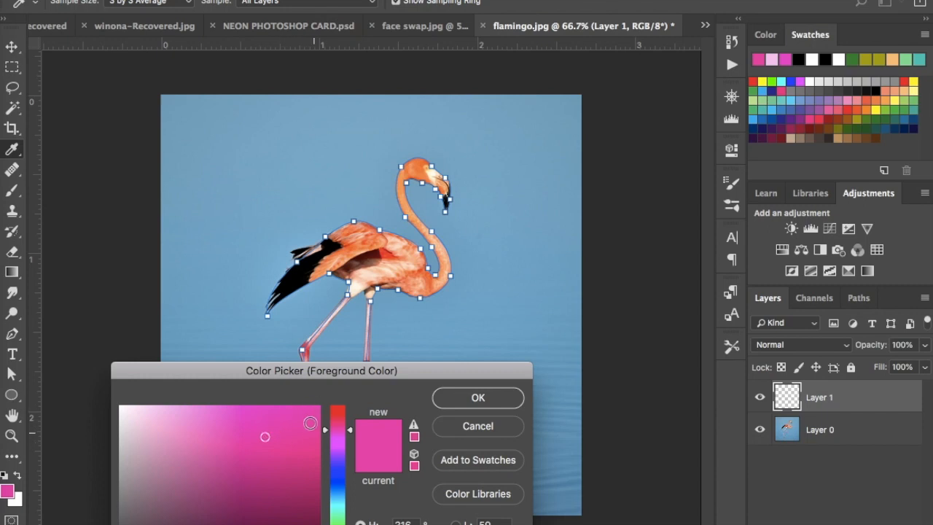
pyautogui.click(328, 372)
pyautogui.moveTo(327, 372); pyautogui.dragTo(555, 83)
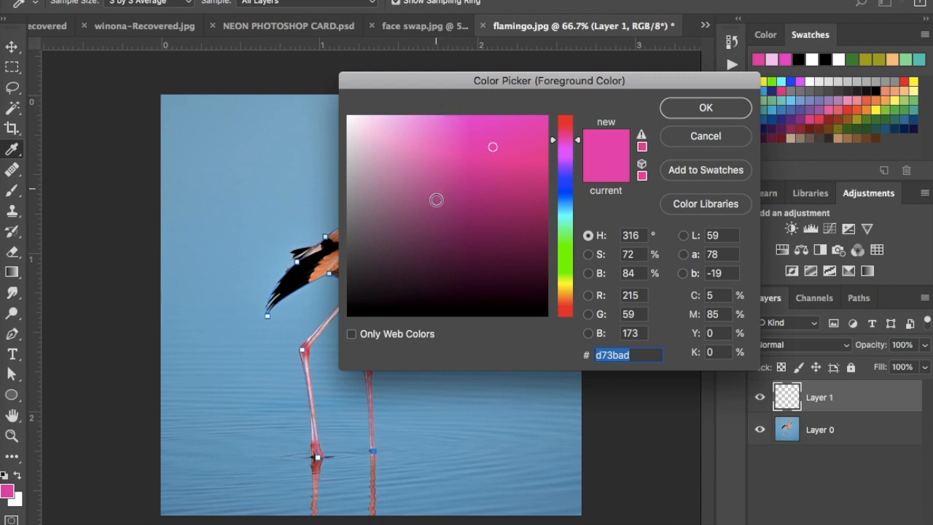
pyautogui.click(564, 201)
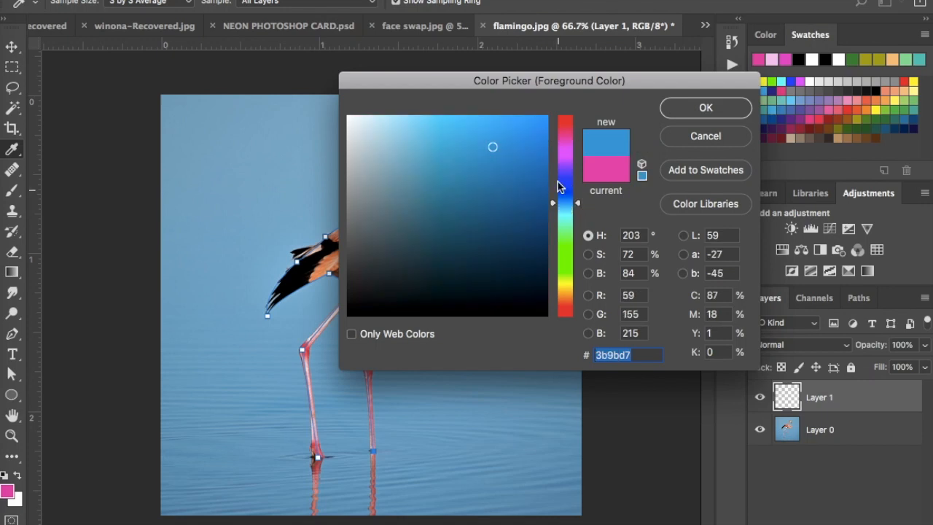
pyautogui.click(571, 216)
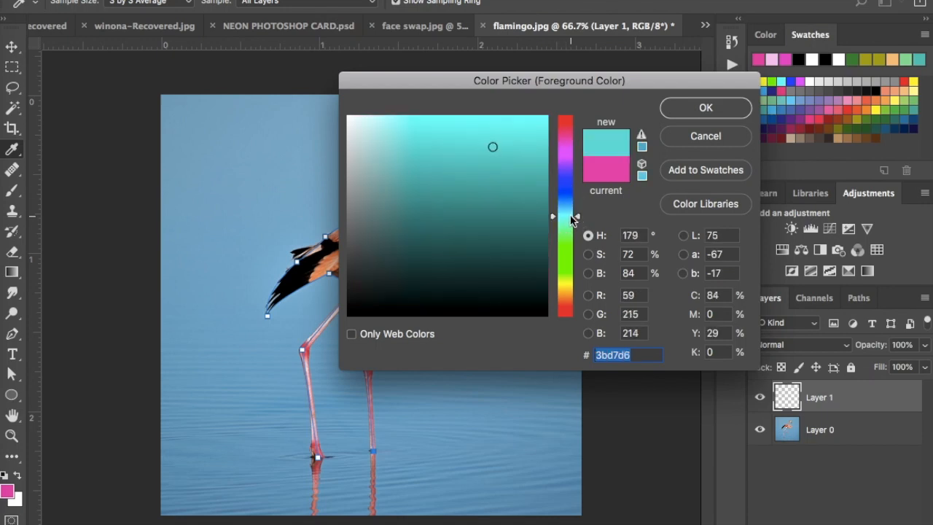
pyautogui.click(571, 202)
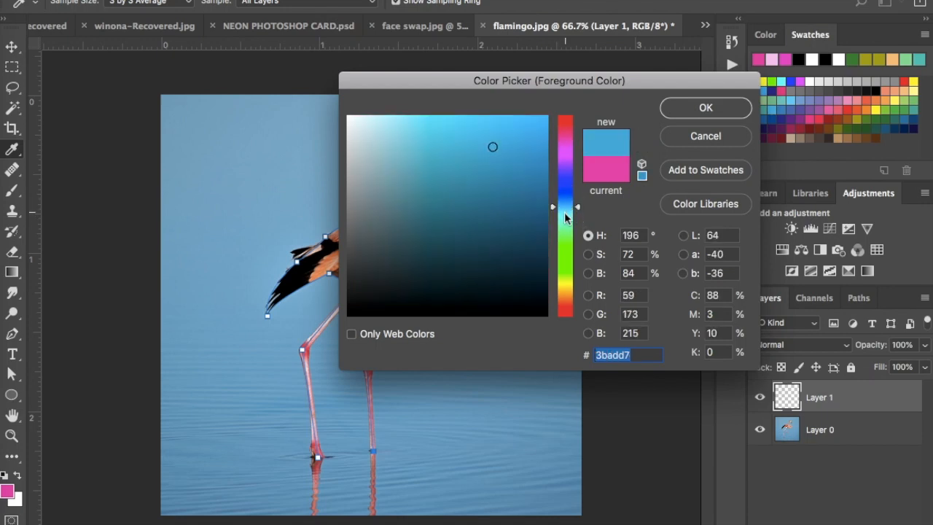
pyautogui.click(565, 216)
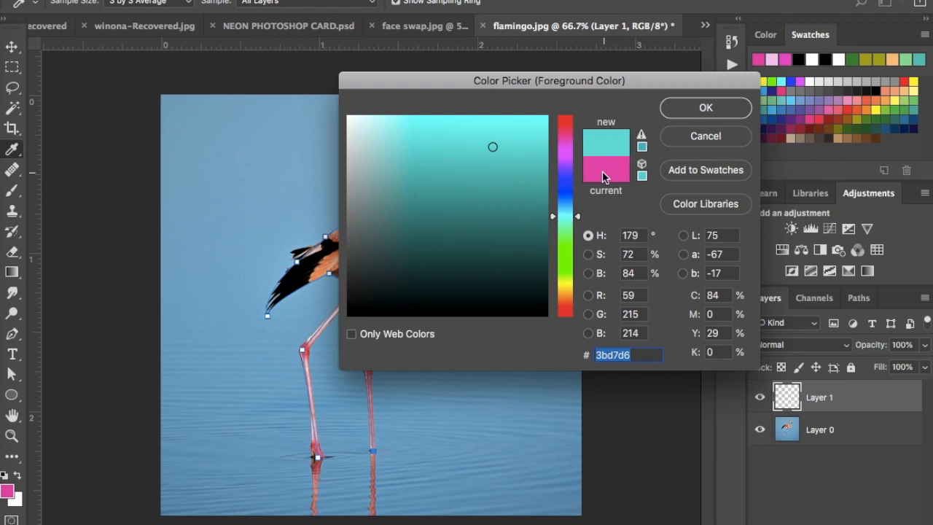
pyautogui.click(565, 293)
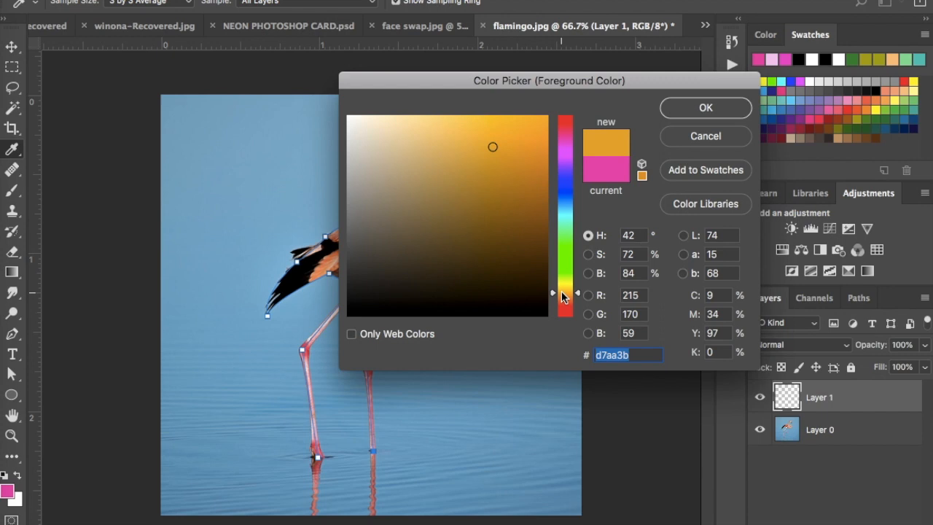
pyautogui.click(566, 284)
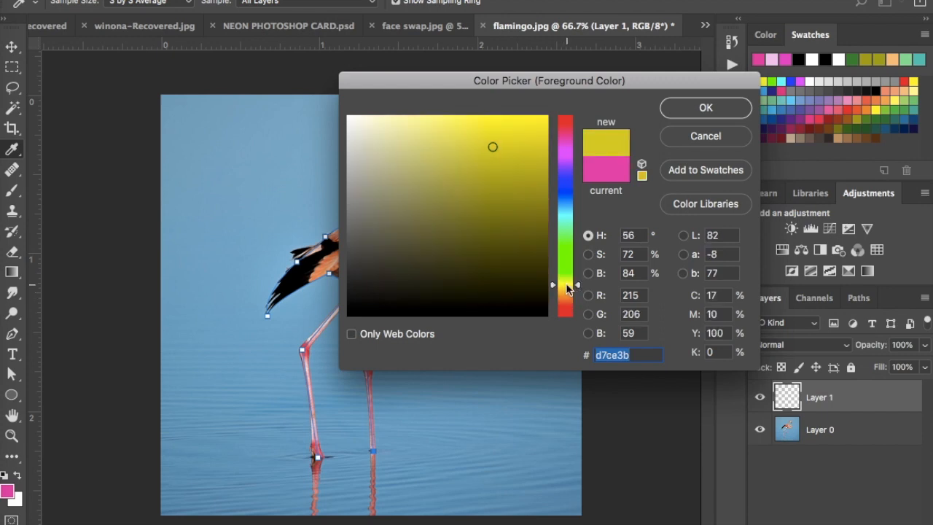
pyautogui.moveTo(565, 284); pyautogui.dragTo(566, 318)
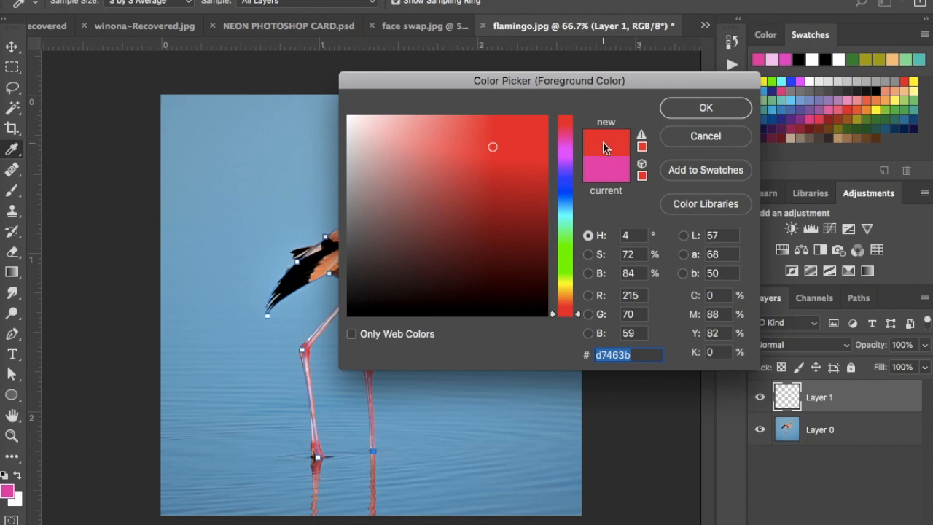
pyautogui.click(567, 187)
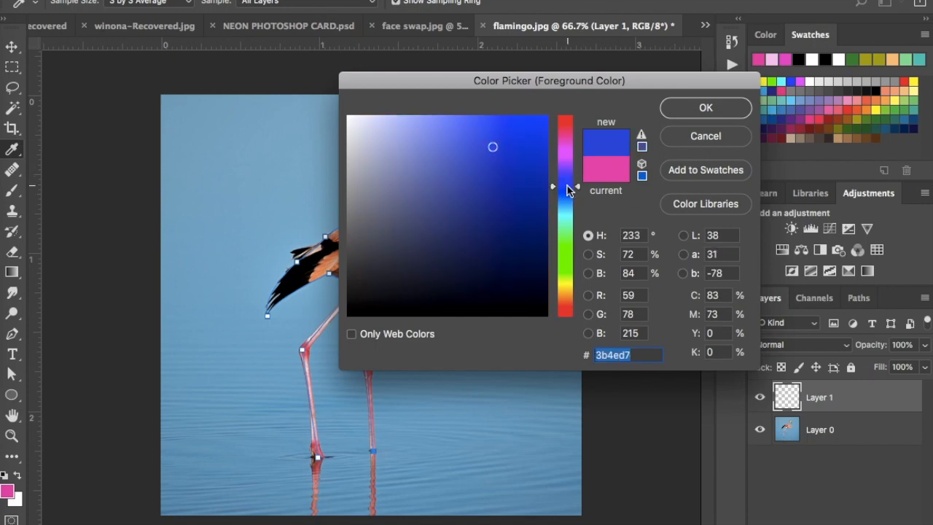
pyautogui.click(567, 150)
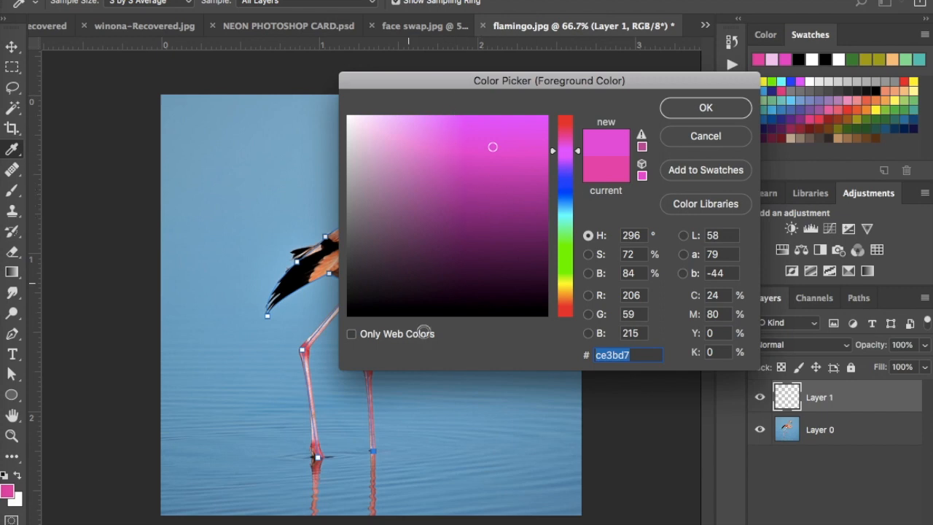
pyautogui.click(708, 140)
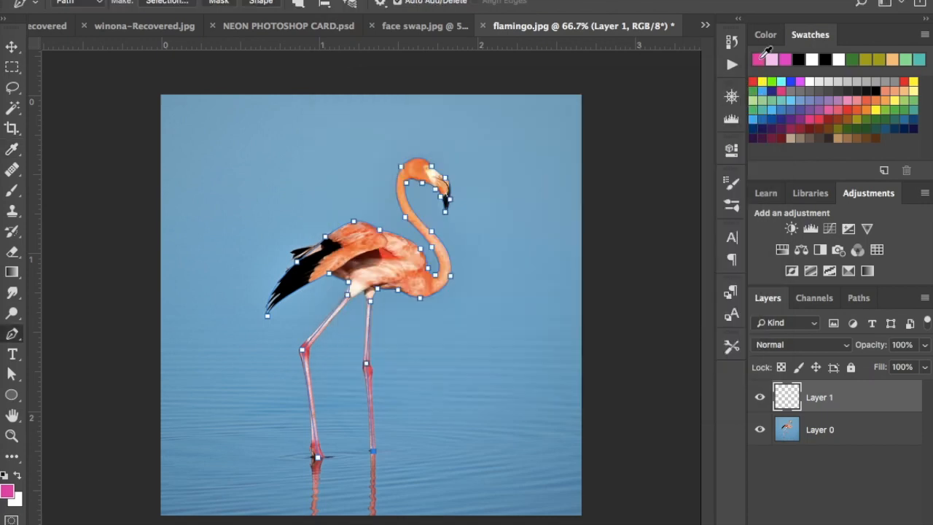
# Step: Switch to the Brush tool and set its size to 15 px to suit the flamingo outline
pyautogui.click(16, 192)
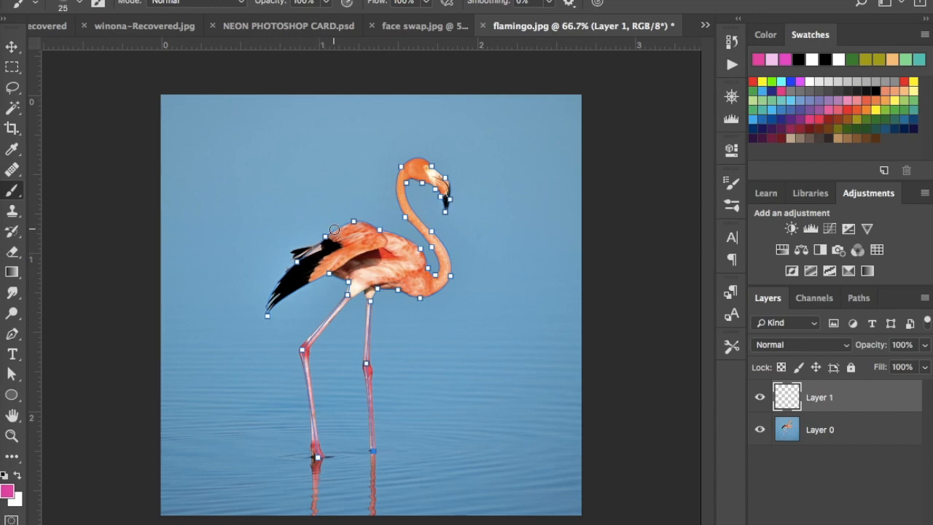
pyautogui.hotkey('ctrl', '+')
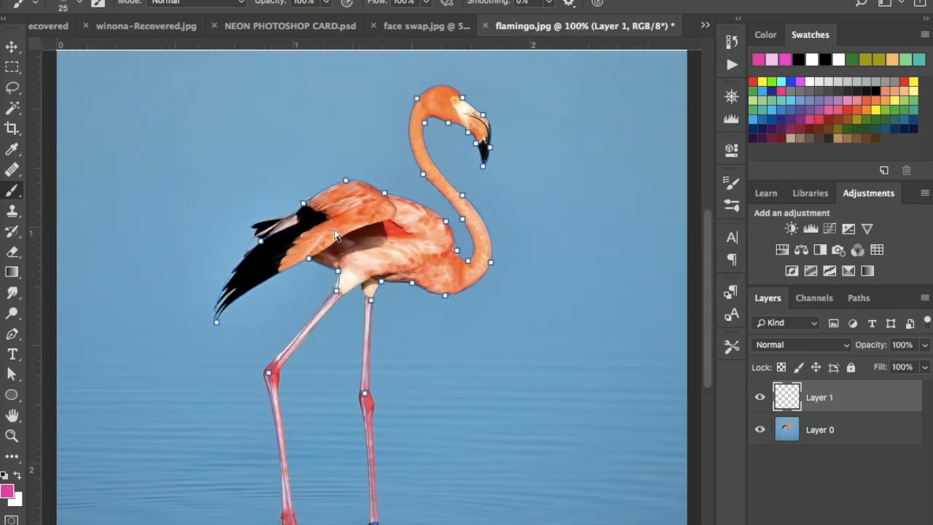
pyautogui.hotkey('ctrl', '+')
pyautogui.press('[')
pyautogui.press('[')
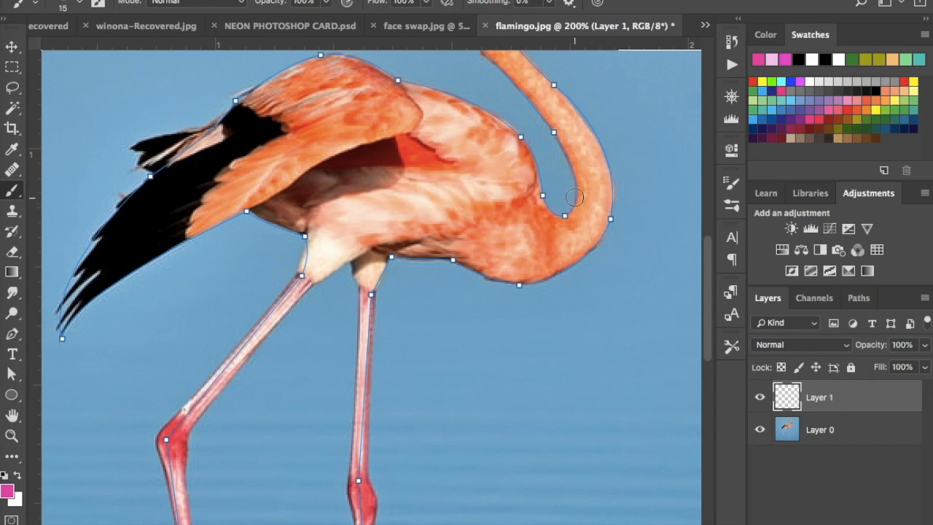
pyautogui.scroll(5, 592, 206)
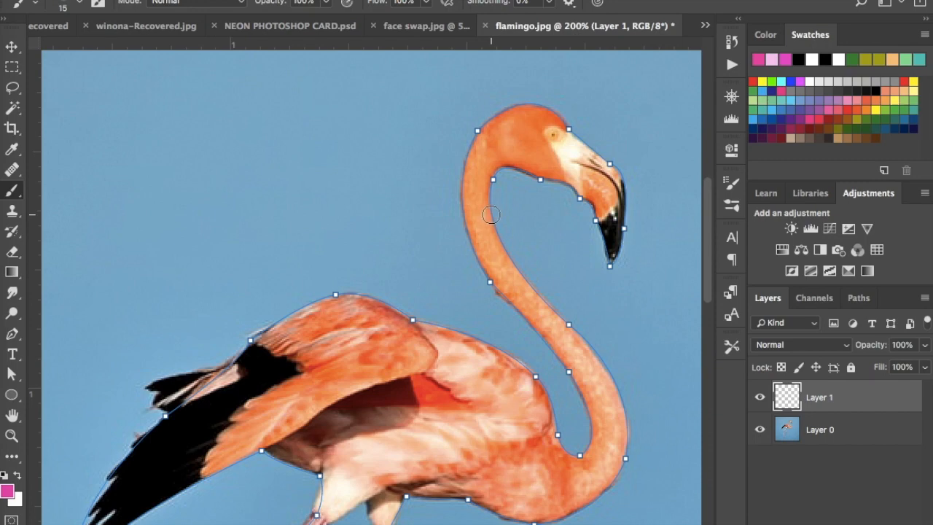
pyautogui.press(']')
pyautogui.press('[')
pyautogui.press(']')
# Step: Choose the Soft Round brush and stroke the flamingo path with the pink foreground color at 15 px
pyautogui.click(80, 6)
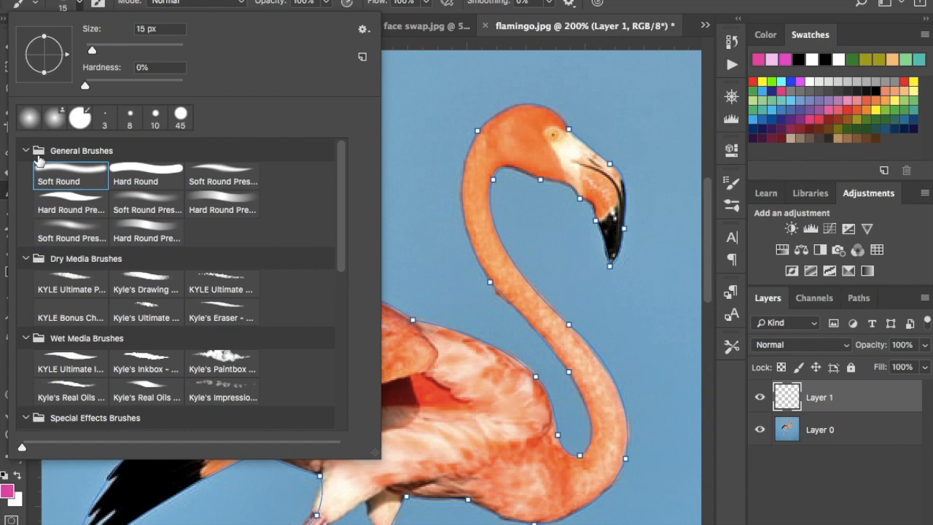
pyautogui.doubleClick(85, 179)
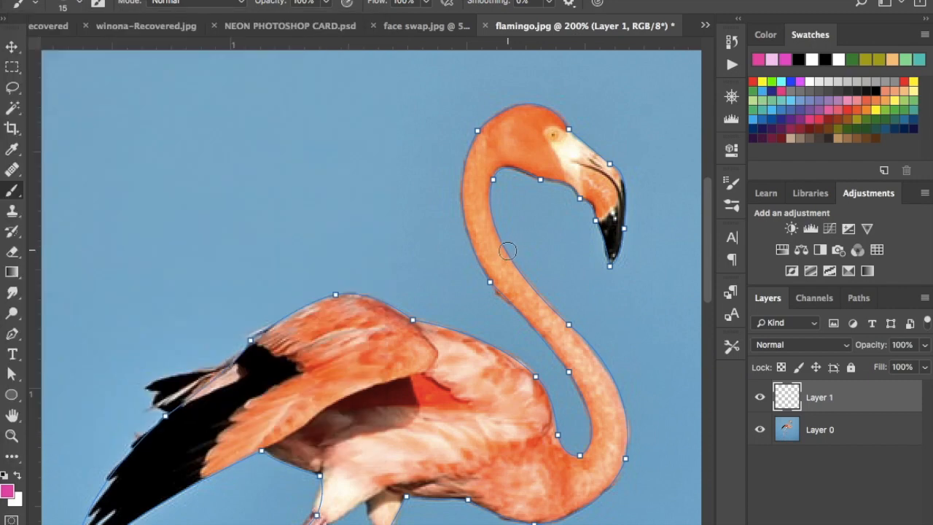
pyautogui.press(']')
pyautogui.press('[')
pyautogui.press('Return')
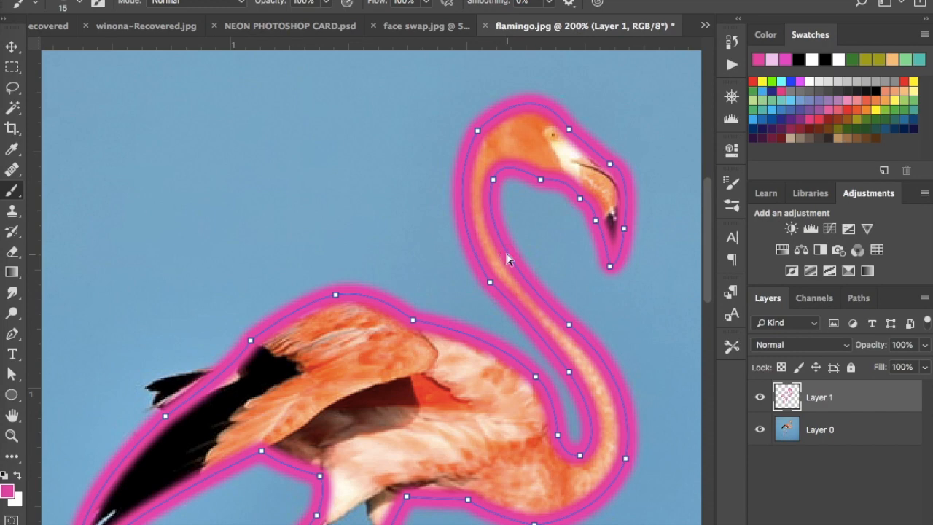
pyautogui.press('super+0')
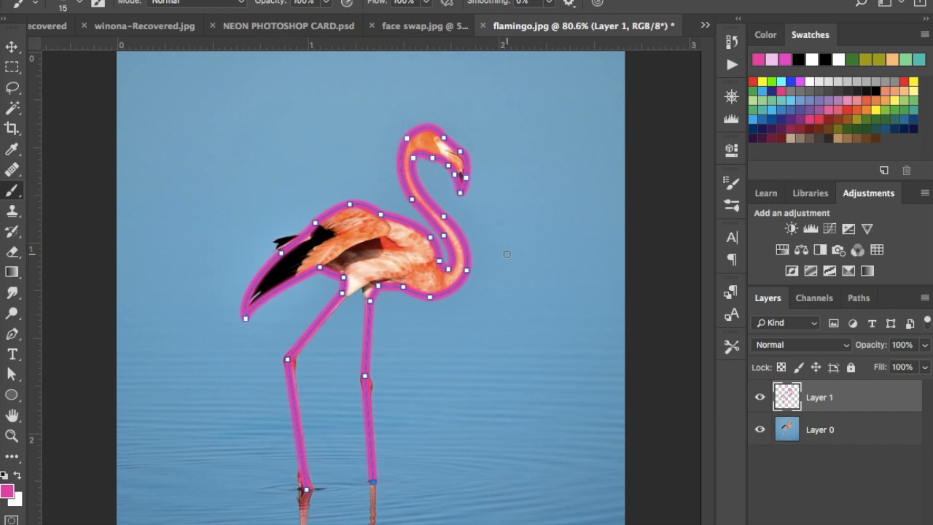
pyautogui.click(412, 0)
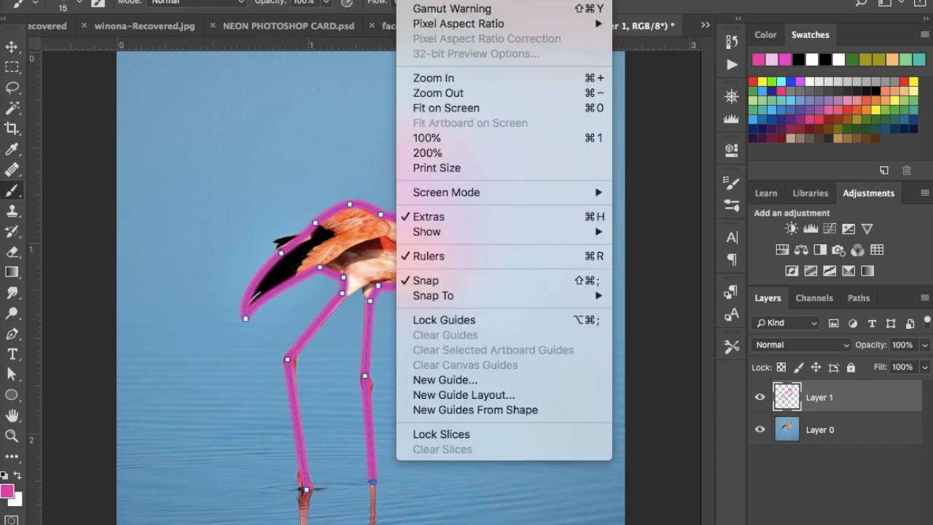
pyautogui.click(411, 0)
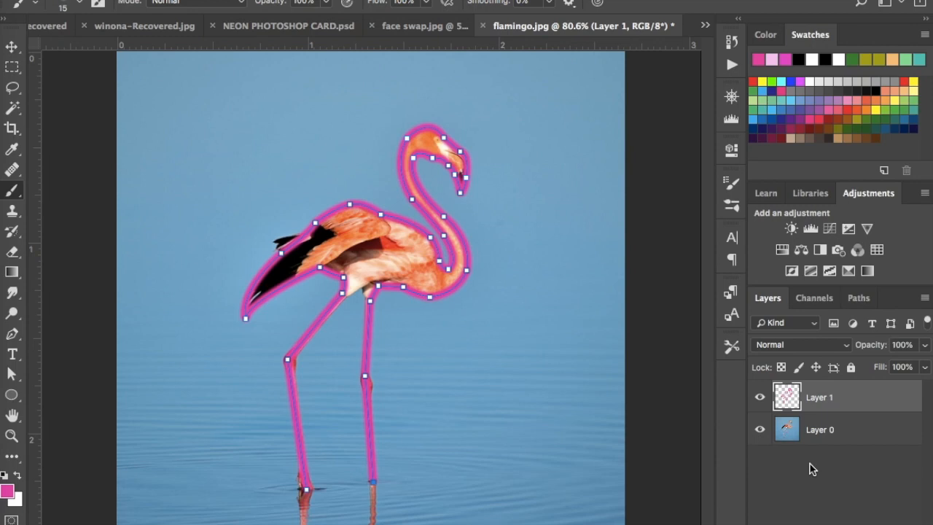
# Step: Add a new layer above the pink outline layer
pyautogui.hotkey('ctrl', 'shift', 'alt', 'n')
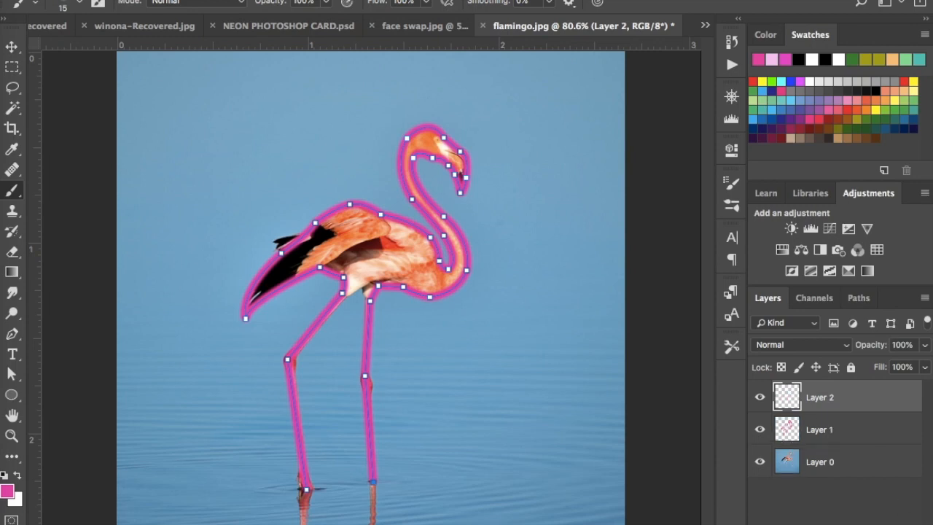
pyautogui.click(8, 491)
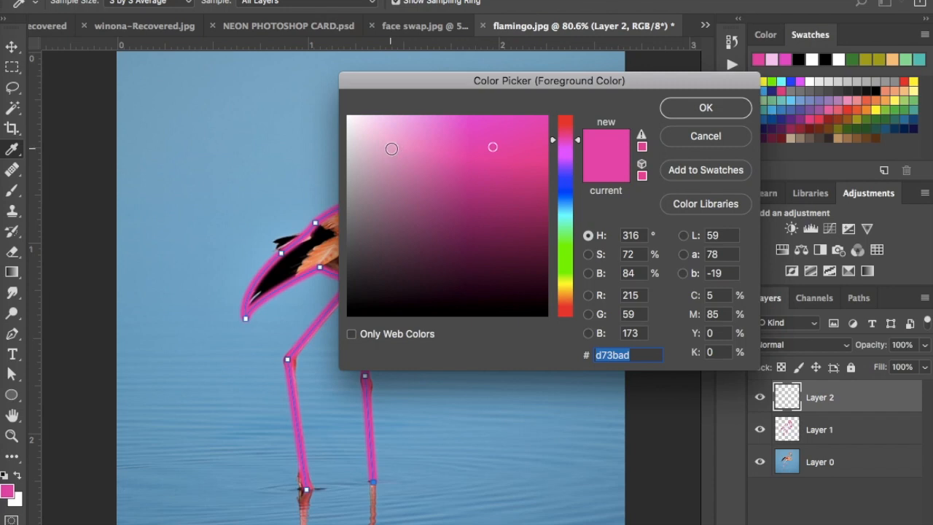
pyautogui.click(566, 190)
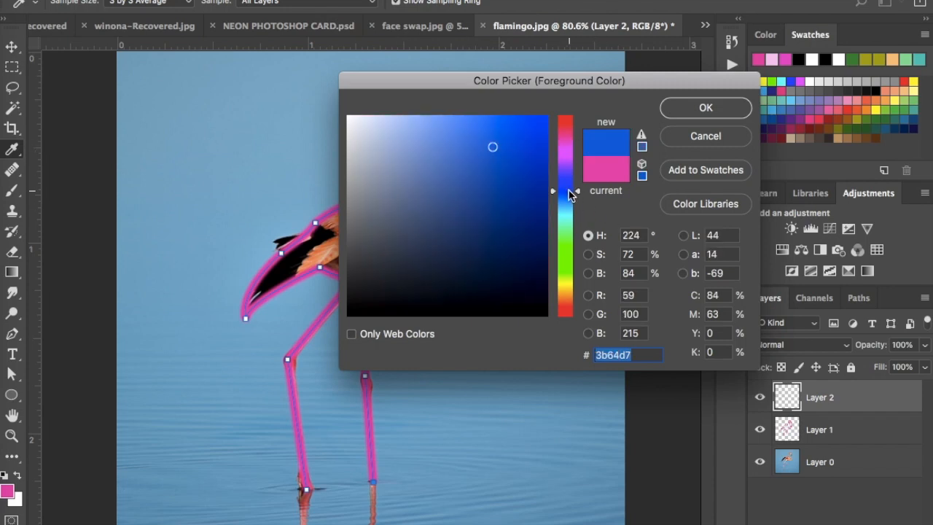
pyautogui.click(392, 147)
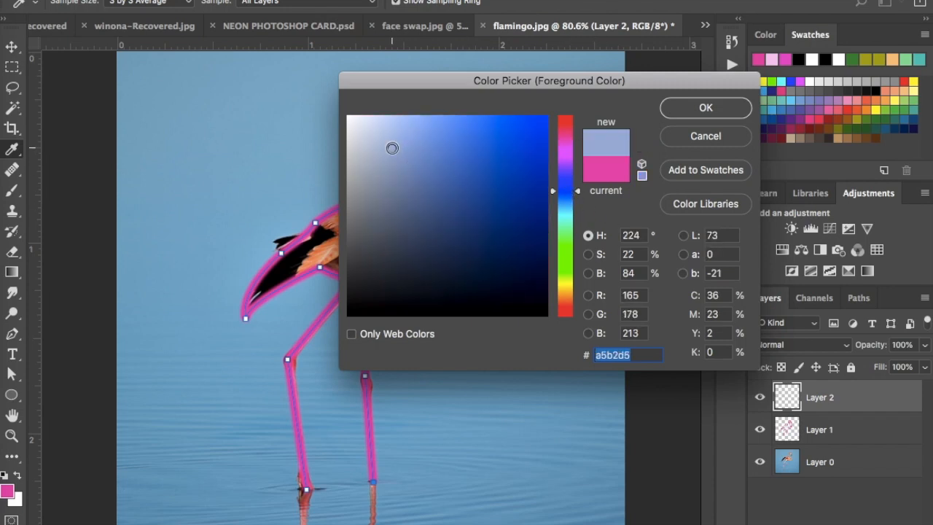
pyautogui.click(566, 228)
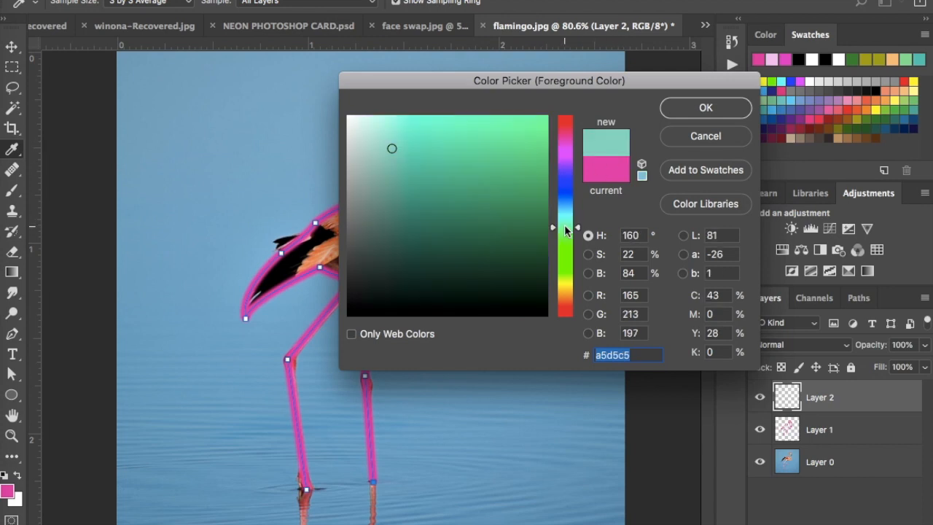
pyautogui.click(705, 137)
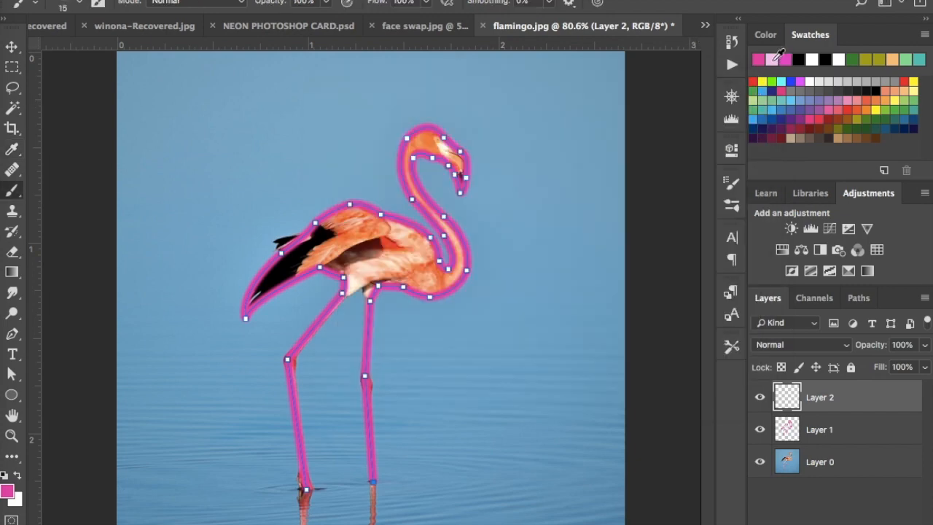
# Step: Set the foreground color to the light pink swatch, reduce the brush to 7 px and stroke the flamingo path on the new layer
pyautogui.click(773, 61)
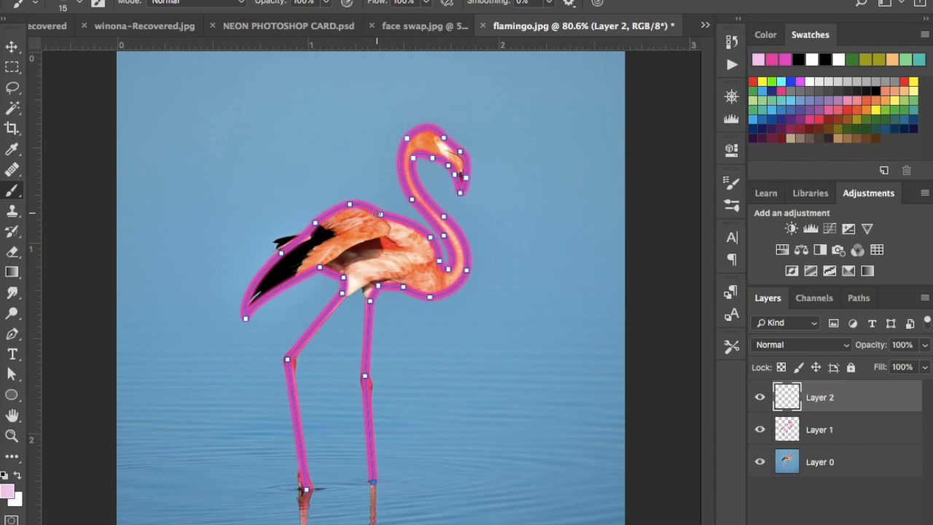
pyautogui.scroll(2, 378, 213)
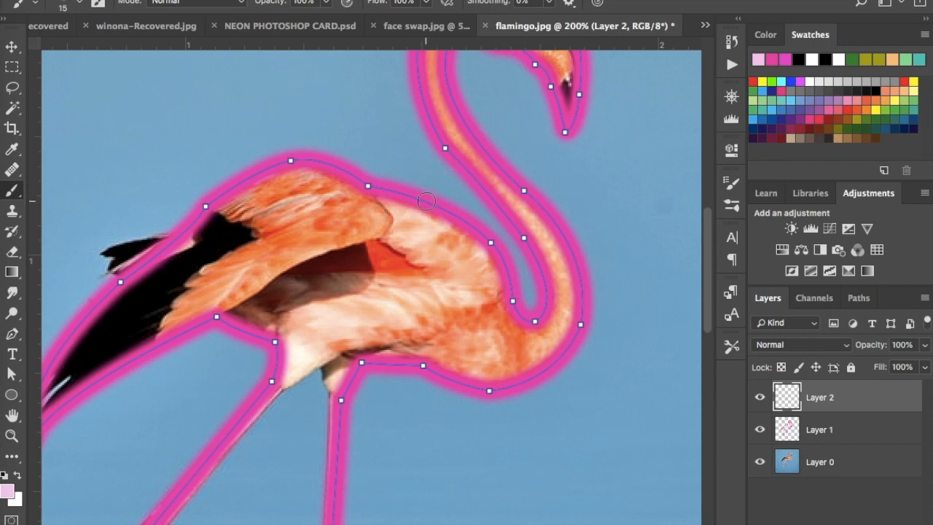
pyautogui.press('[')
pyautogui.press('[')
pyautogui.press('[')
pyautogui.press('[')
pyautogui.press('Return')
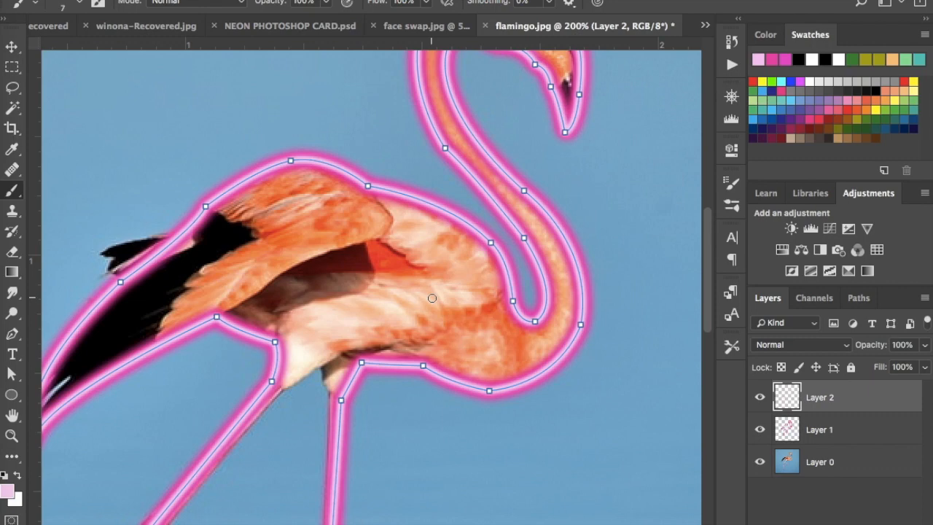
# Step: Undo the 7 px light pink stroke and stroke the path again with the brush at 6 px
pyautogui.hotkey('ctrl', '-')
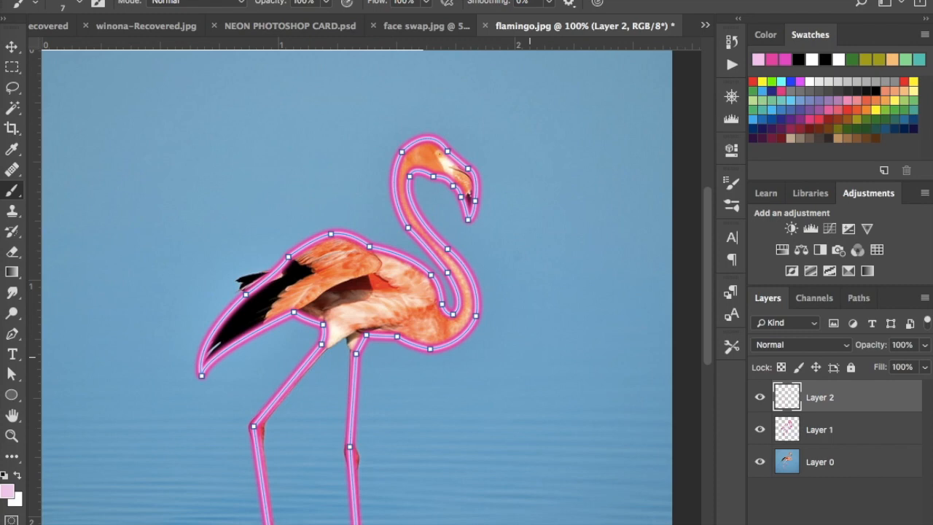
pyautogui.press('Return')
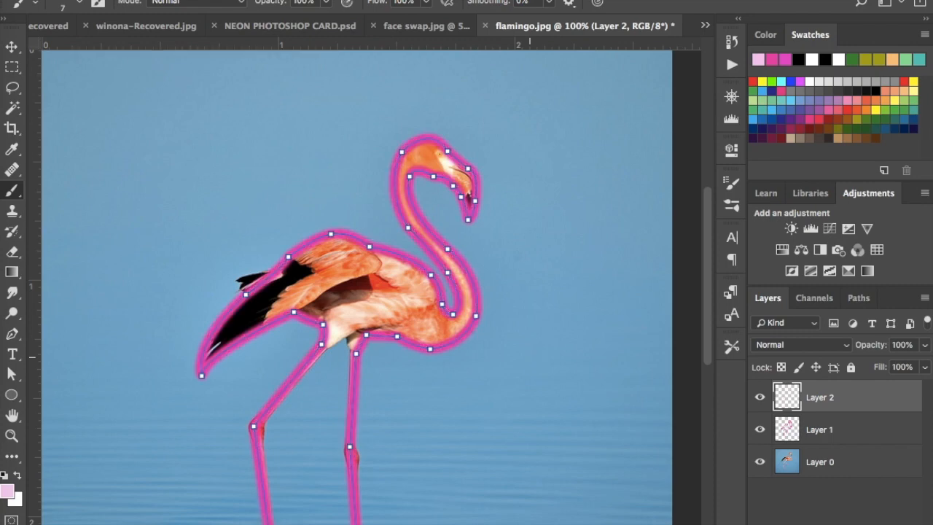
pyautogui.press('[')
pyautogui.press('Return')
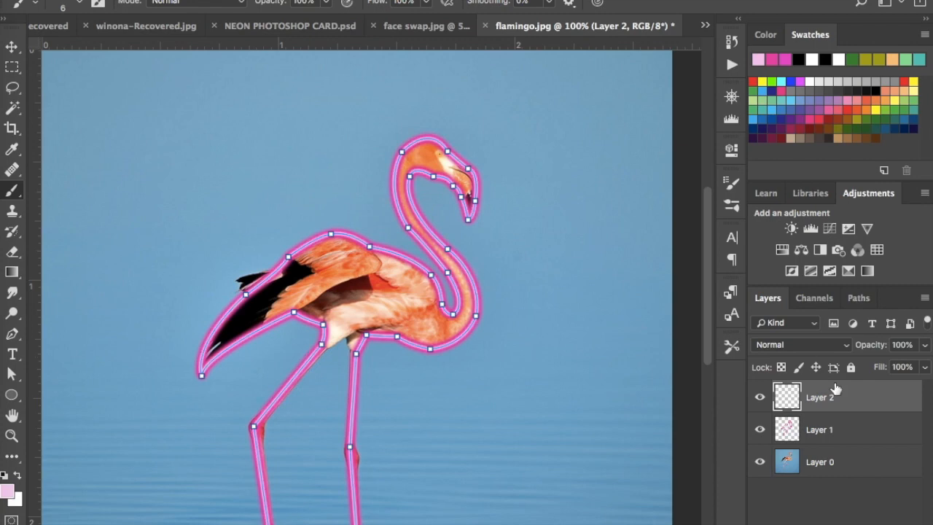
# Step: Hide the layer holding the light pink inner line and add a new layer above it
pyautogui.click(760, 398)
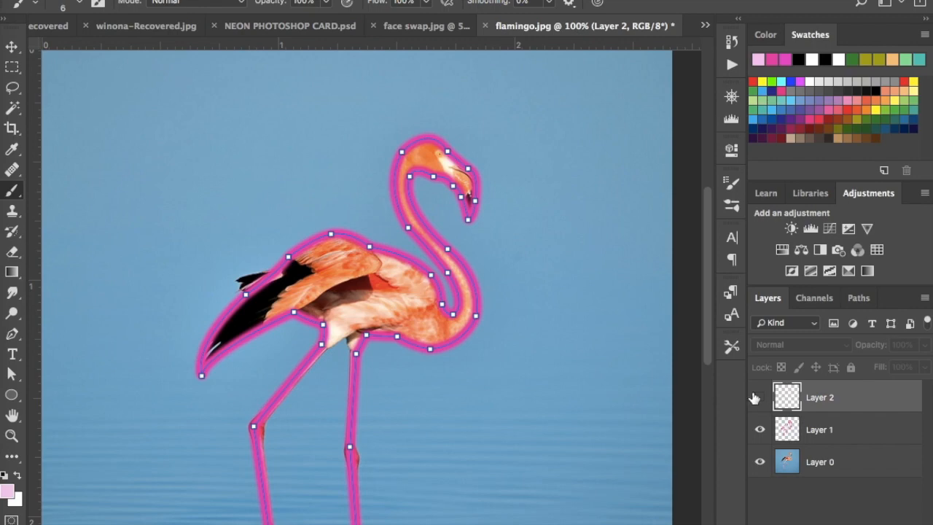
pyautogui.click(759, 399)
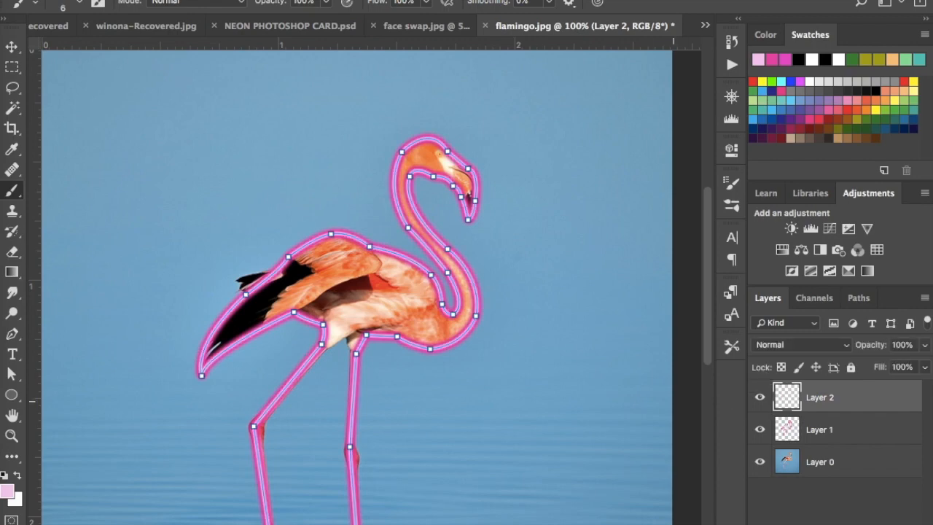
pyautogui.click(759, 397)
pyautogui.press('alt+shift+super+n')
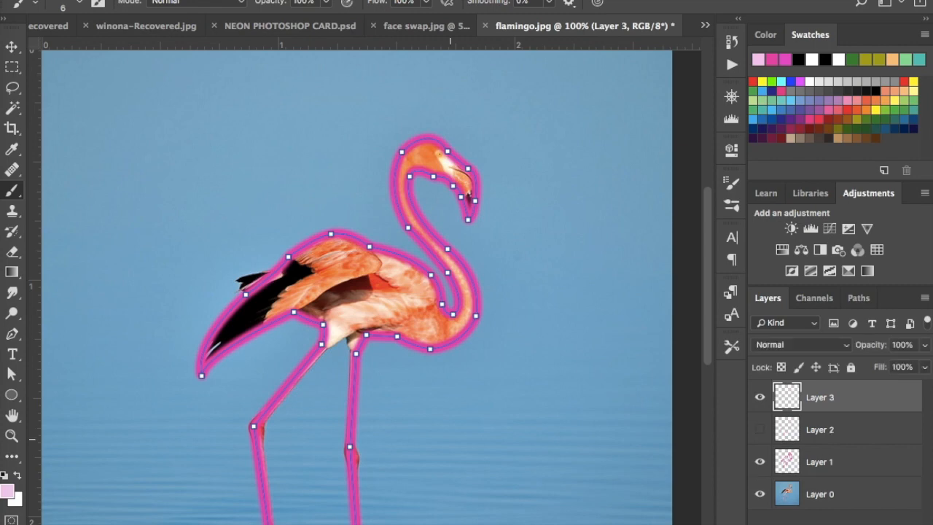
# Step: Stroke the flamingo path on Layer 3 with the 6 px light pink brush and dismiss the path
pyautogui.click(12, 333)
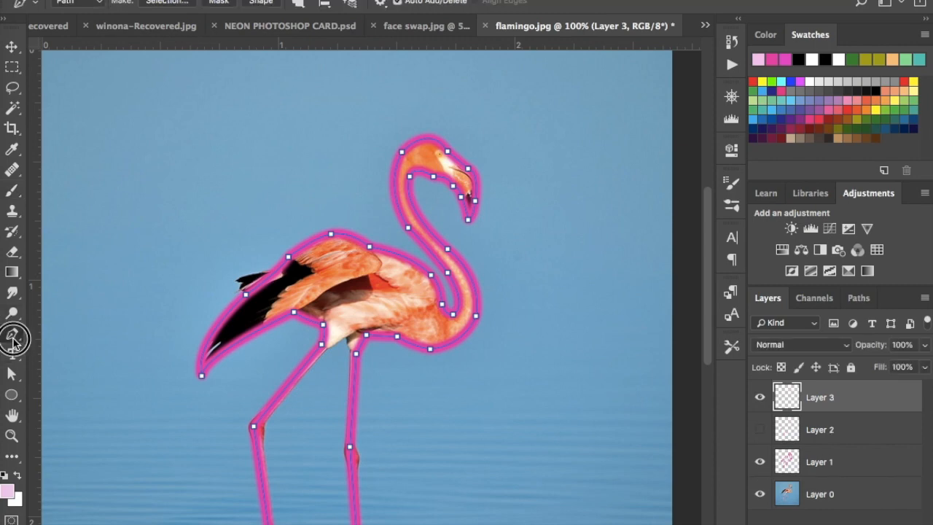
pyautogui.rightClick(385, 301)
pyautogui.click(432, 408)
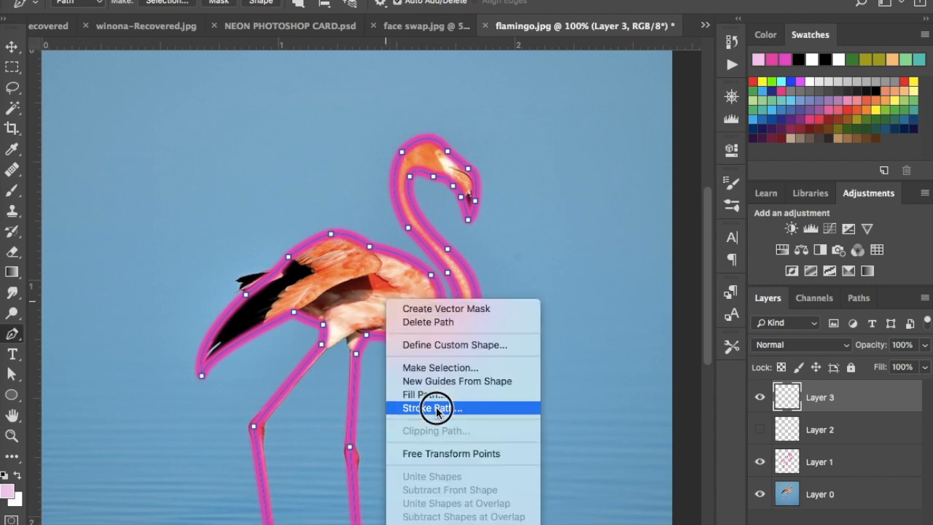
pyautogui.click(638, 284)
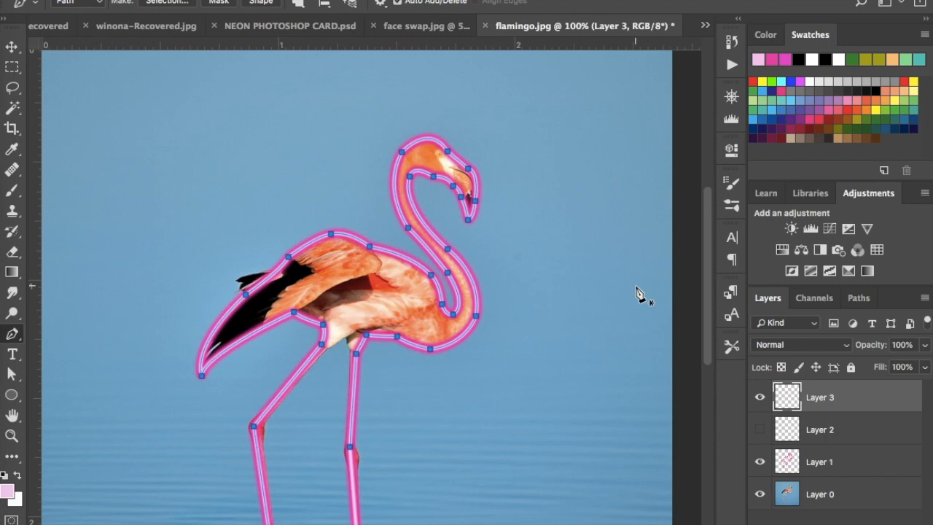
pyautogui.press('Return')
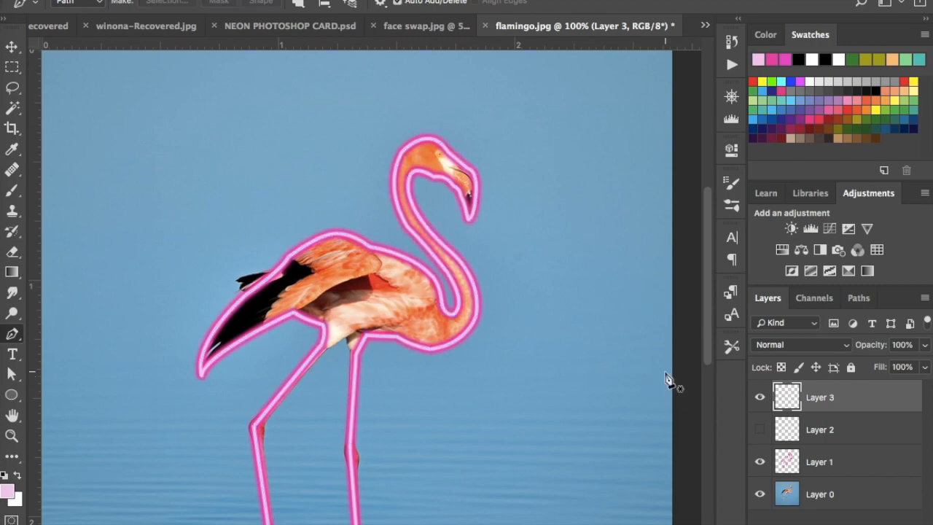
# Step: Apply a black (000000) Color Overlay in Normal mode at 100% opacity to the flamingo photo on Layer 0, with the layer's effects shown
pyautogui.press('super+minus')
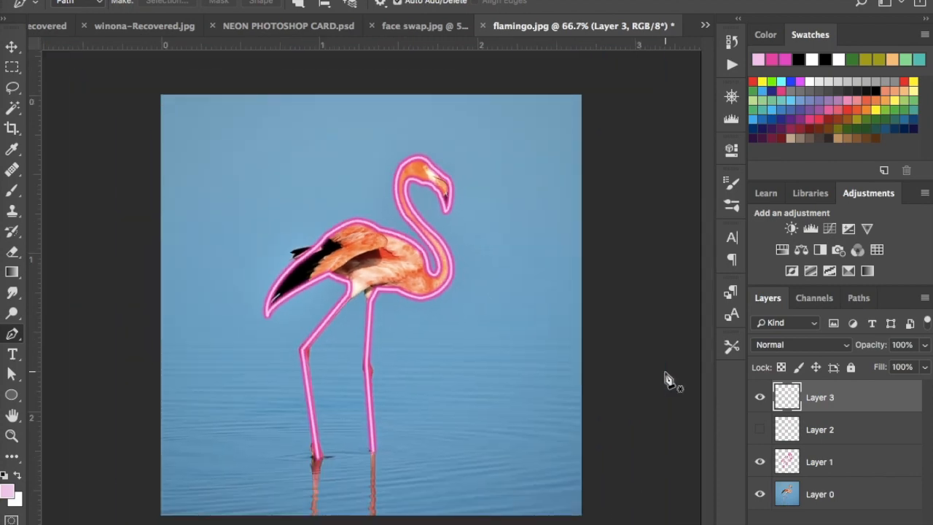
pyautogui.doubleClick(854, 505)
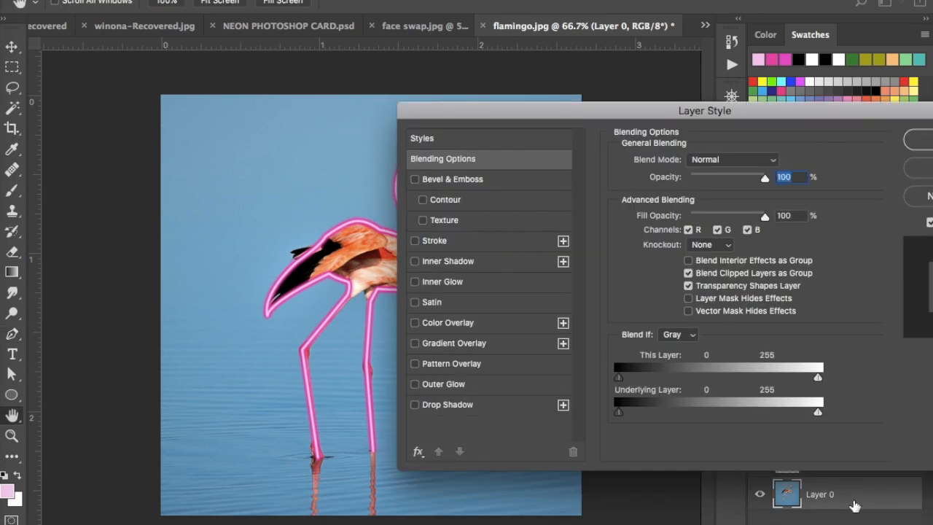
pyautogui.moveTo(727, 115); pyautogui.dragTo(553, 106)
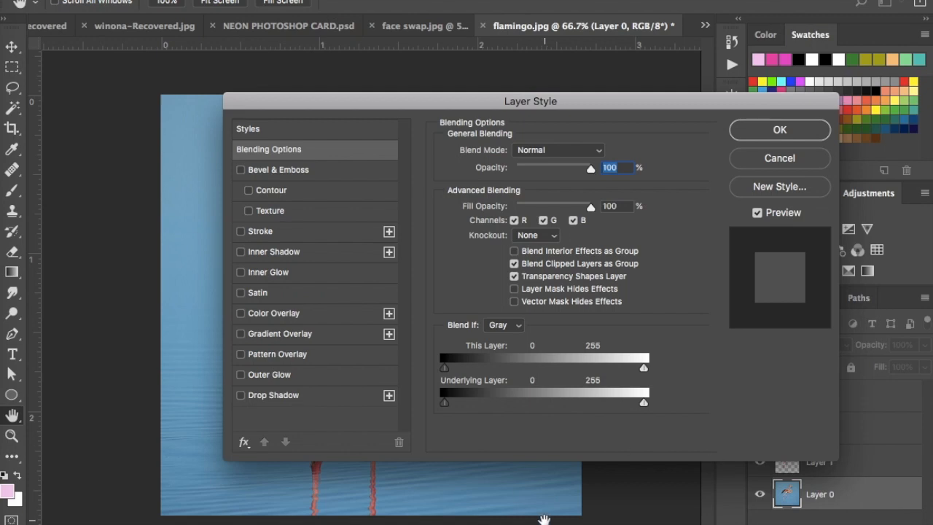
pyautogui.click(274, 313)
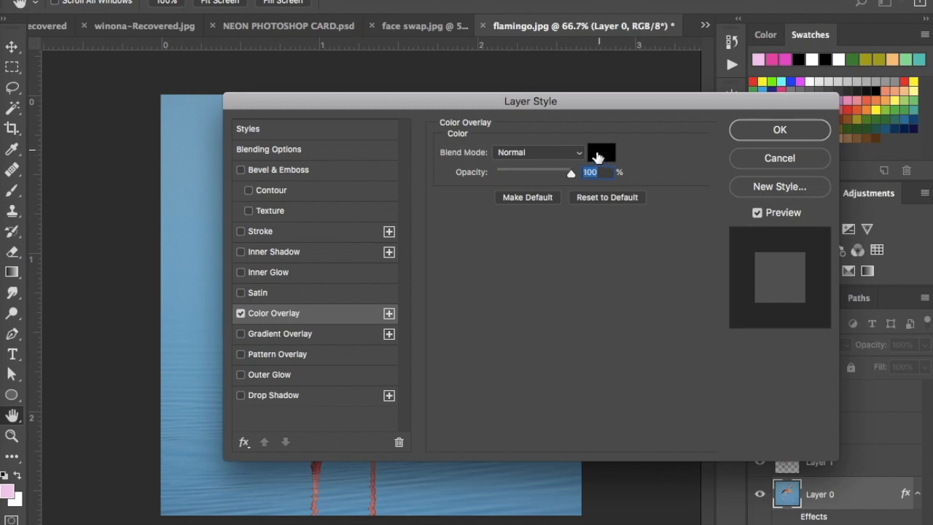
pyautogui.click(601, 154)
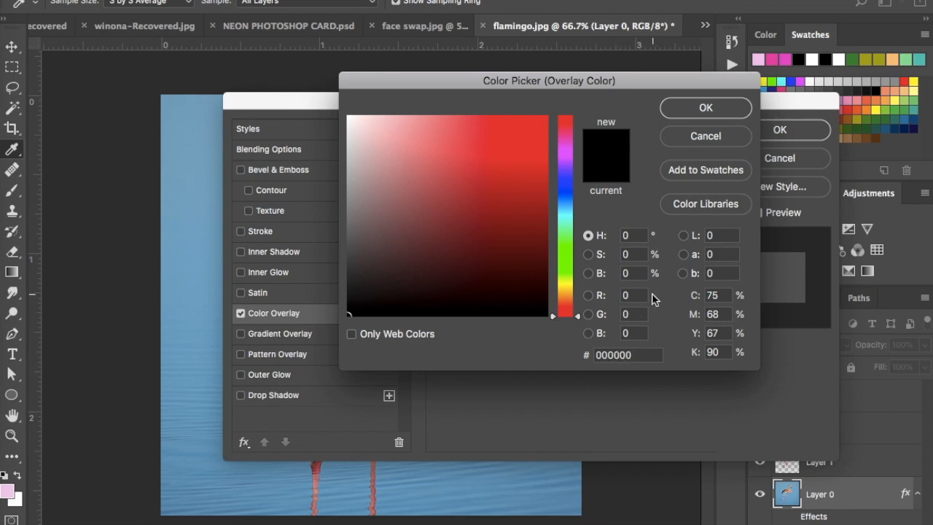
pyautogui.click(704, 107)
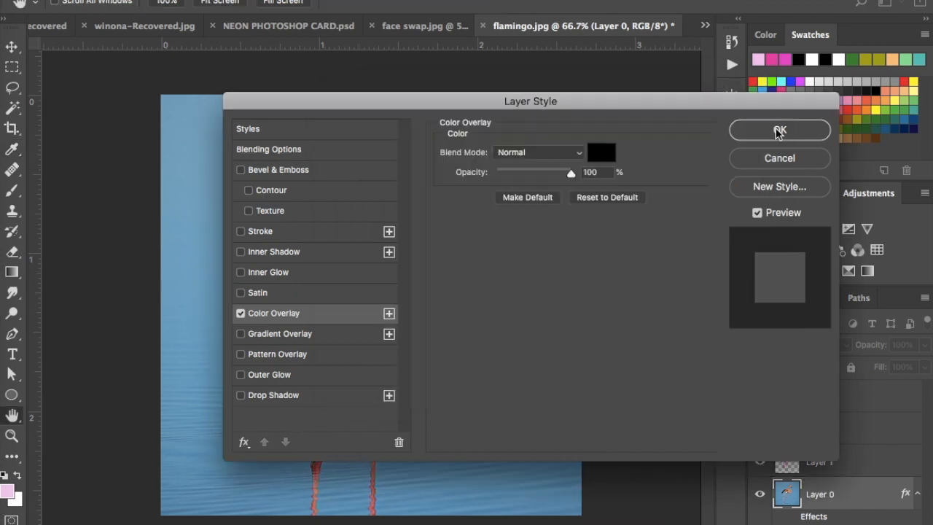
pyautogui.click(778, 129)
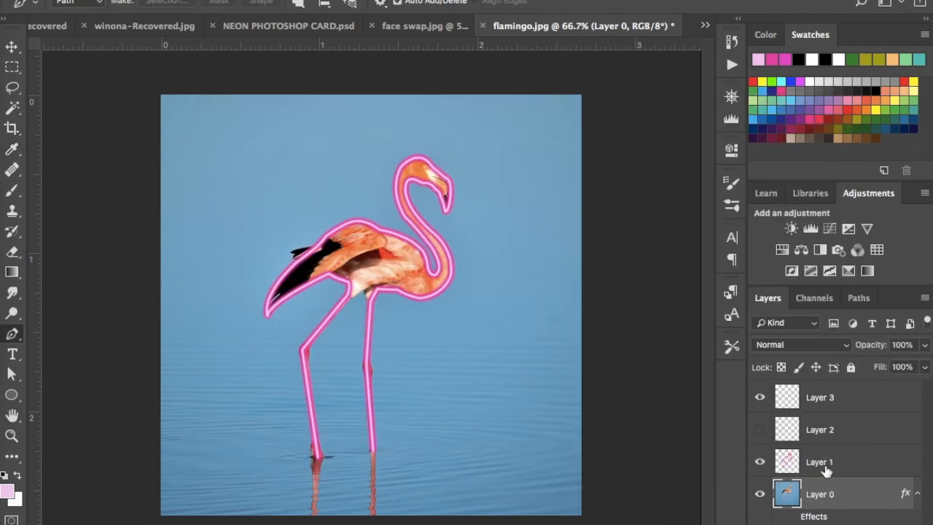
pyautogui.click(792, 517)
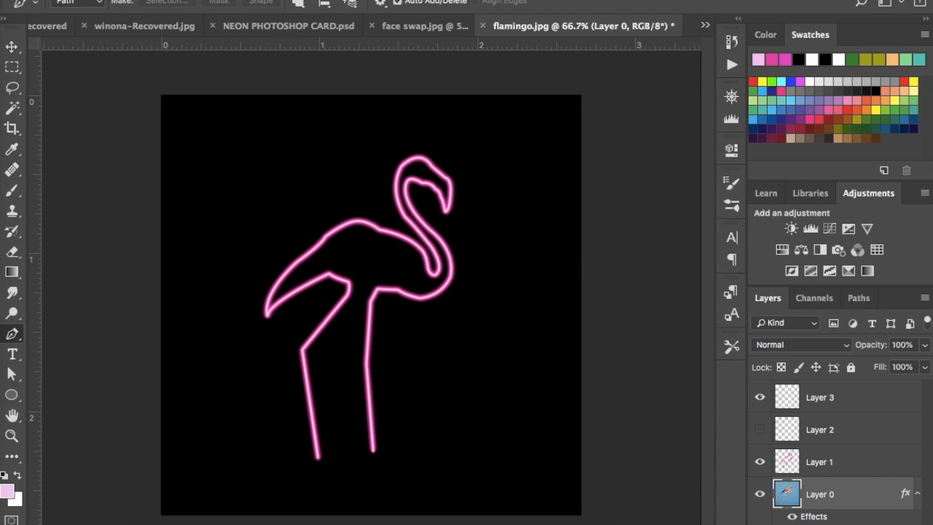